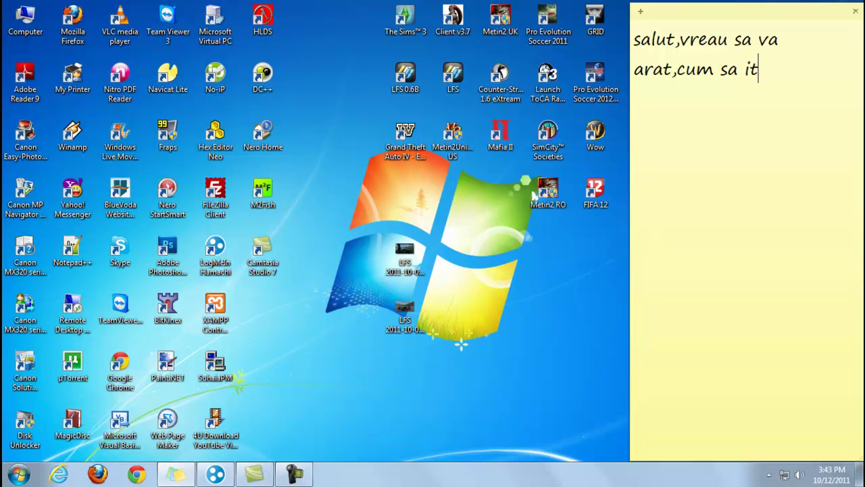
- Continue the sticky note after "cum sa" with "impachetati la loc,decriptarea fisierelor securizate"
key(BackSpace)
key(BackSpace)
text(impachetati la l)
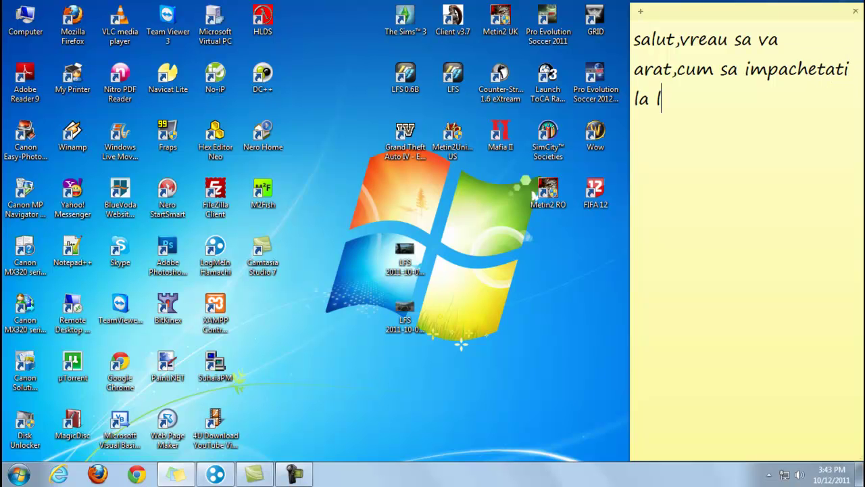
text(oc,decrip)
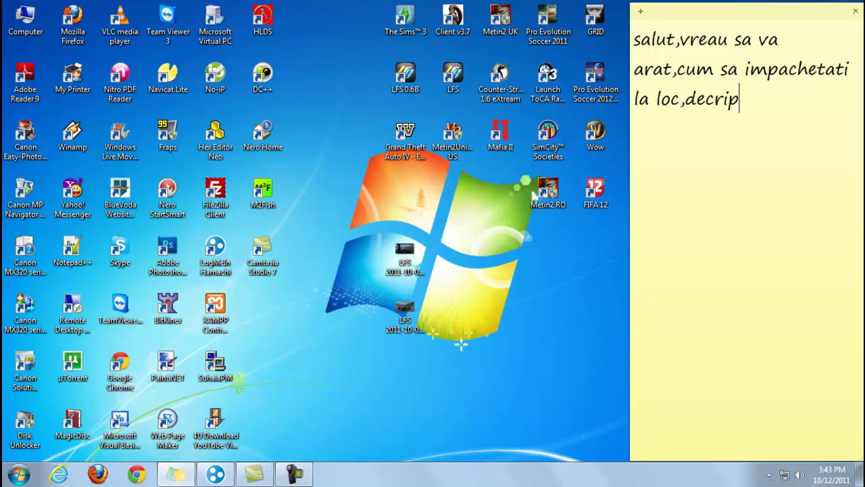
text(tarea fisierelor)
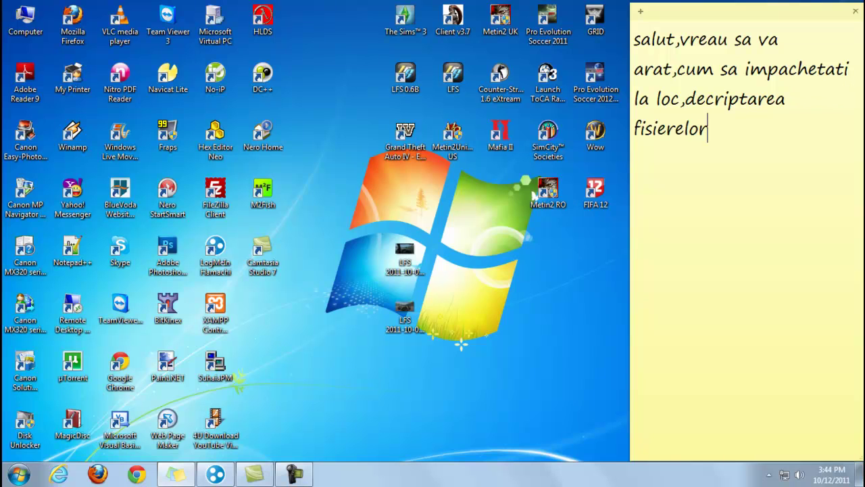
text( securizate c)
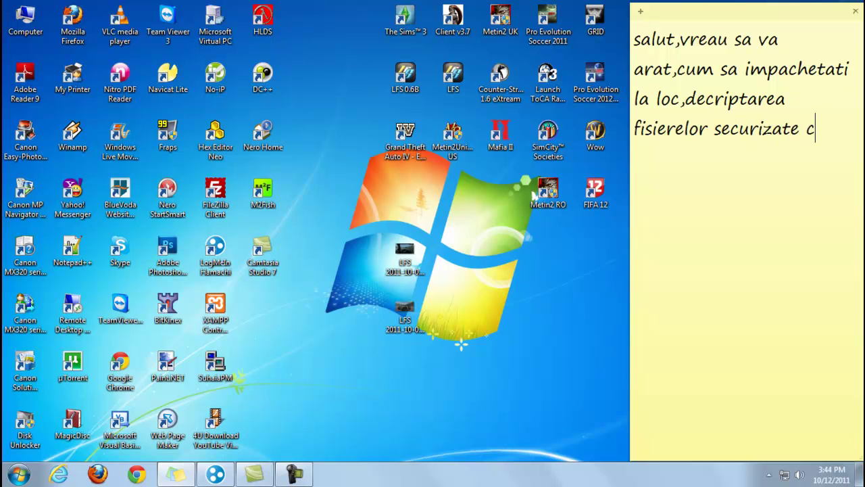
- Finish the note's sentence with ",cele care au eroare cu crashfile....:)"
key(BackSpace)
text(cek)
key(BackSpace)
text(le care a)
text(u eroare )
text(cu crashfi)
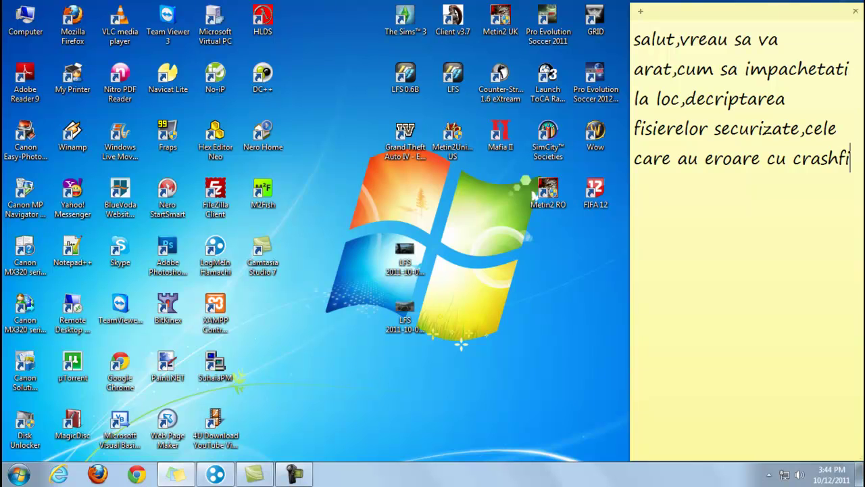
text(le....:))
- Clear all text from the sticky note and restore the note to its smaller size
key(ctrl+a)
key(BackSpace)
key(super+Down)
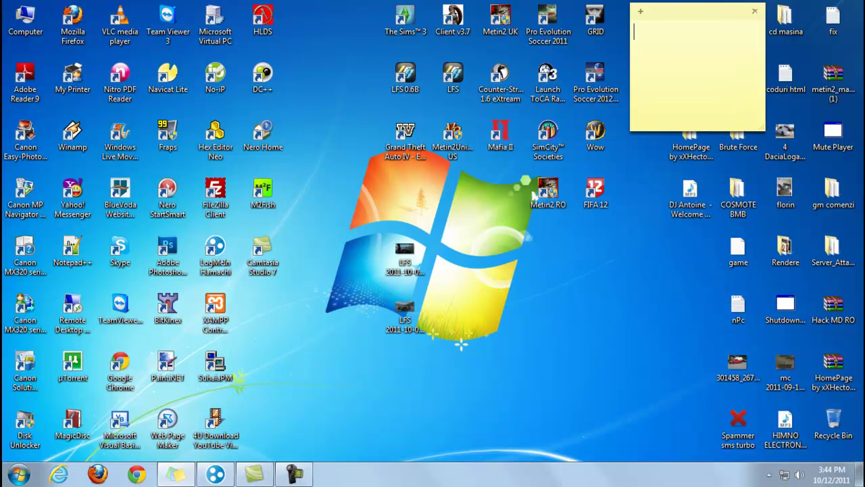
- Open the Computer window in Windows Explorer and return to the empty sticky note
key(super)
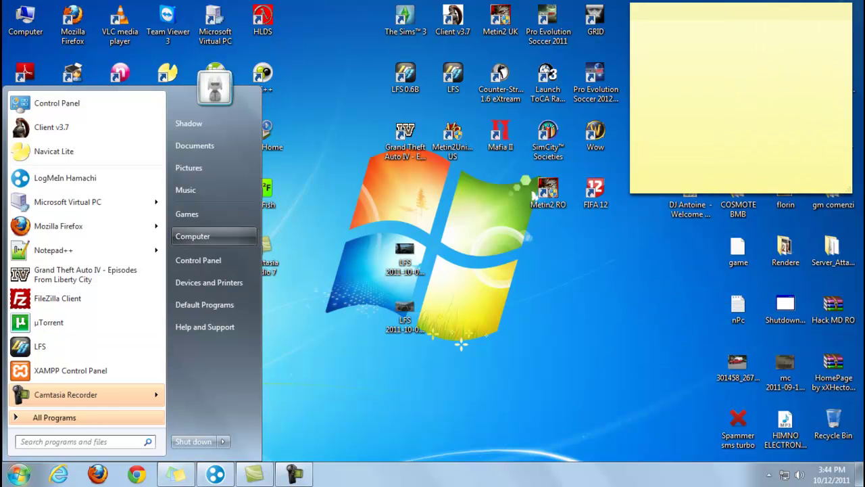
click(203, 234)
key(alt+Tab)
- Write "deci eu am extras din clientul metin 2 ro,item ... clasic,fara nimic bagat ! CLASiC !!!!!!!!" in the sticky note
text(deci eu am extras din cl)
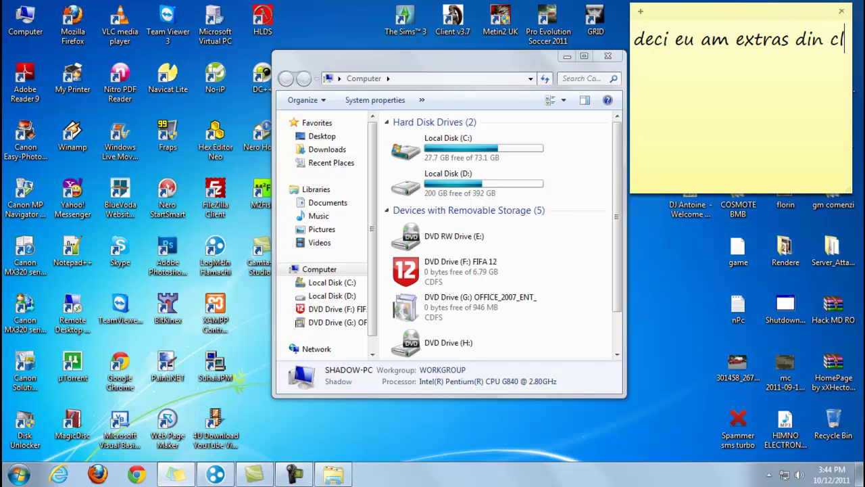
text(ientul metin 2 ro,un i)
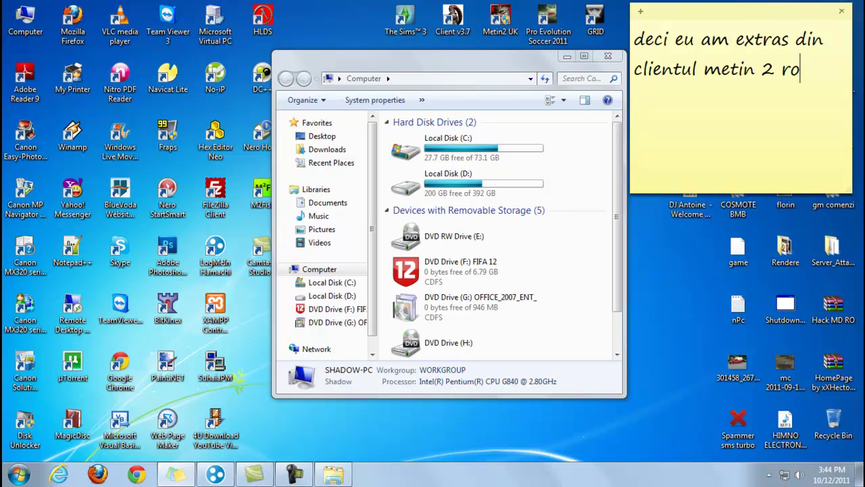
key(BackSpace)
key(BackSpace)
key(BackSpace)
key(BackSpace)
key(BackSpace)
text(,item)
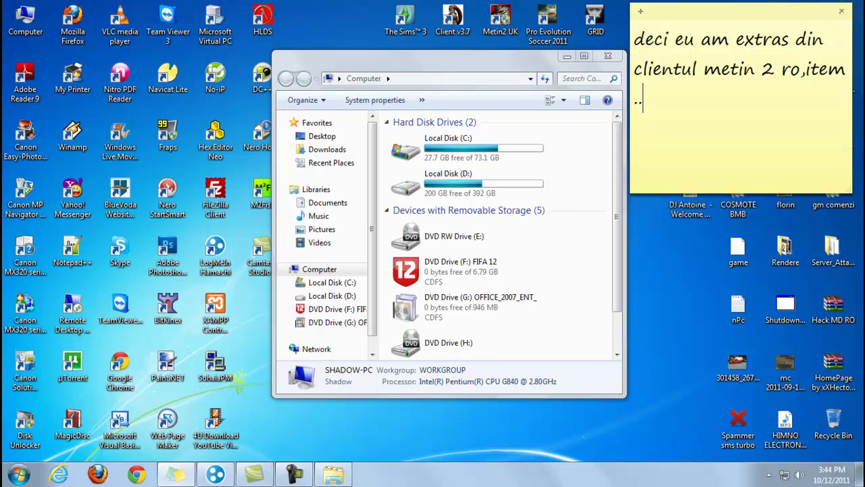
text( ... clasic,)
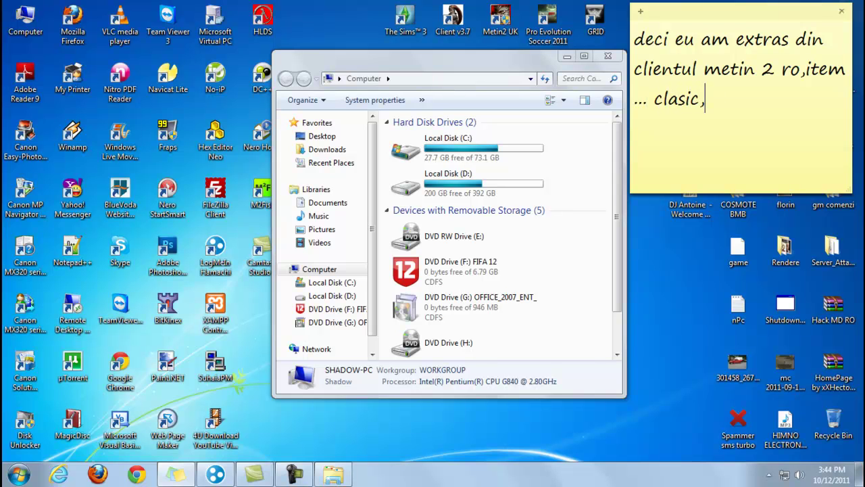
text(fara nimic bag)
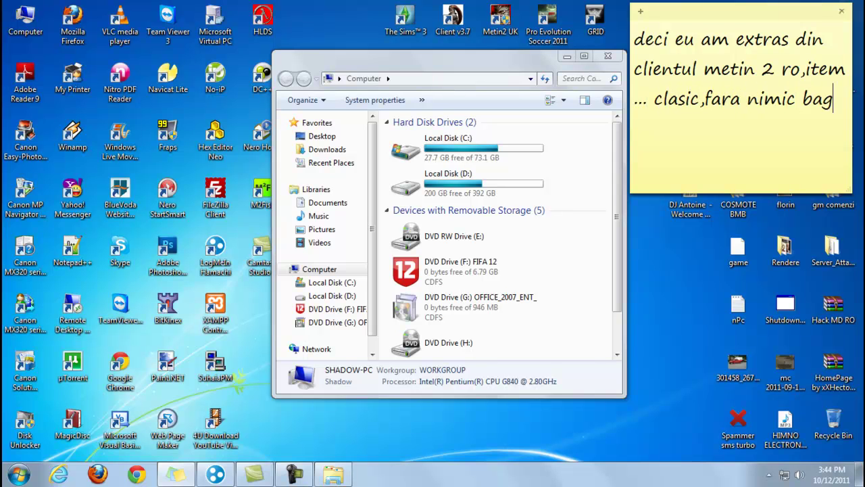
text(at ! CLASiC !!!!!!!!)
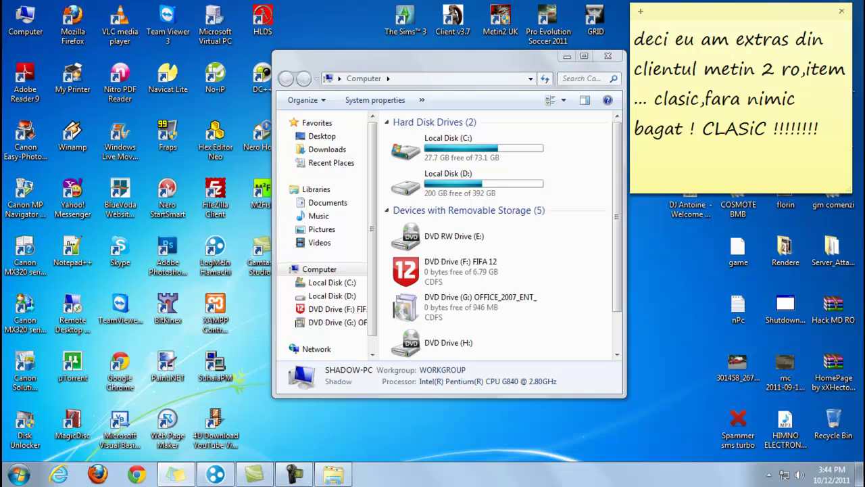
- Add the paragraph "am extras din clientul lui abesgaara,item !cel protejat,dar ca sa il impachetez trebuie sa urmez niste pashi..:)" to the note
key(Return)
text(am extras din clientul lu)
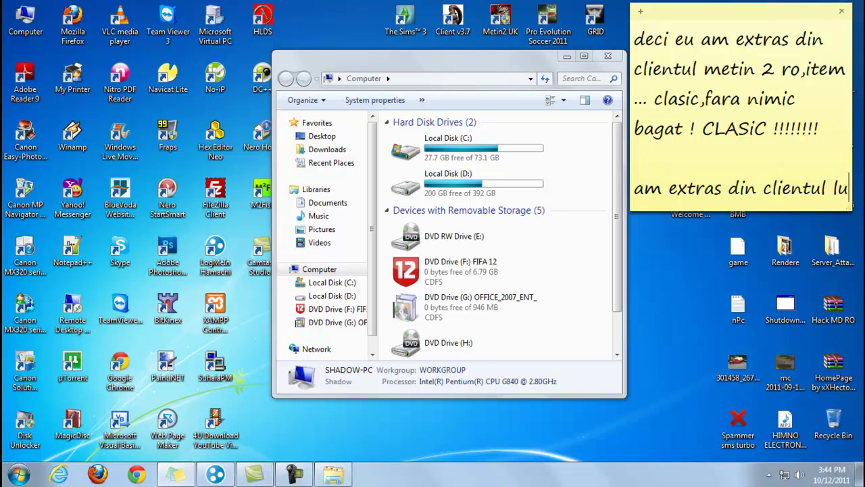
text(i abesga)
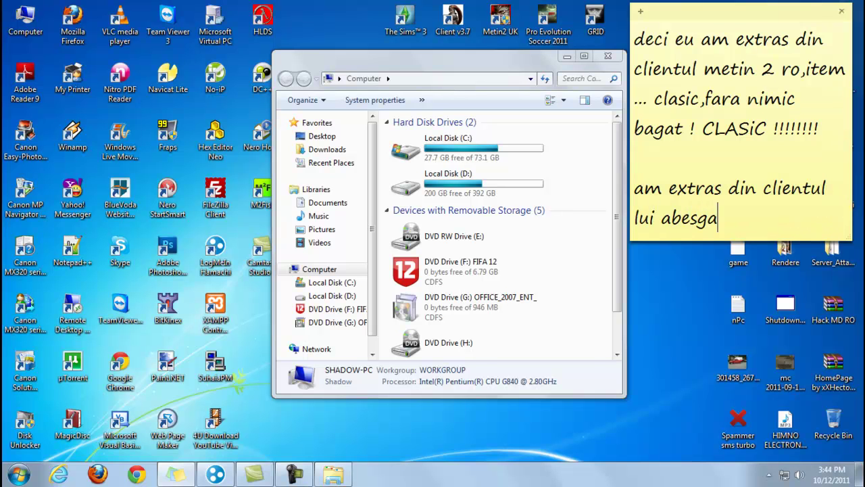
text(ara,item !cel protejat,dar ca sa il impachetez trebuie sa urm)
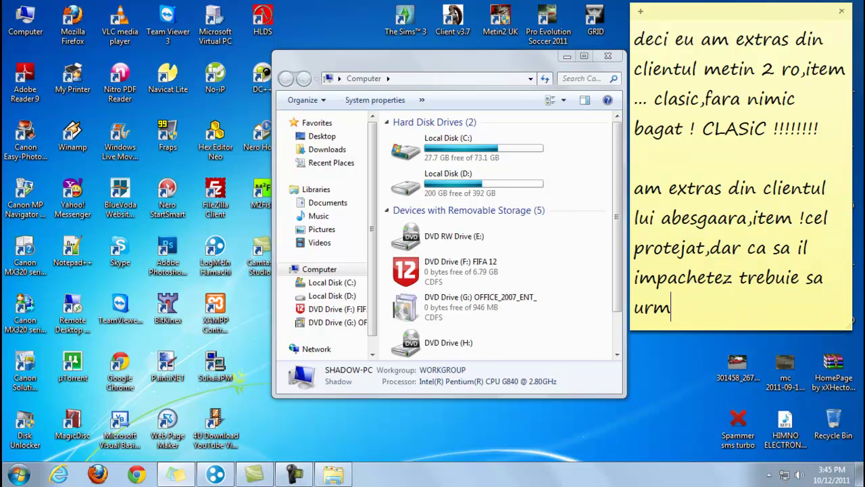
text(ez niste p)
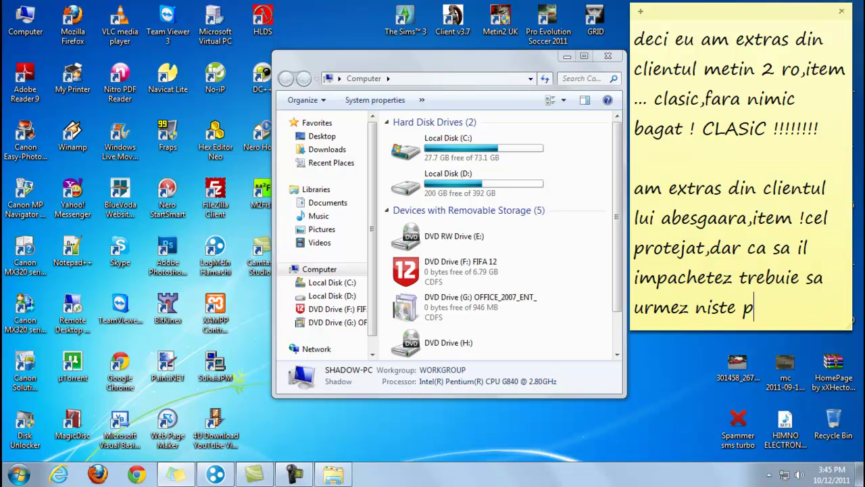
text(ashi..:))
- Clear the sticky note and show the contents of Local Disk (C:) in the Explorer window
key(ctrl+a)
key(Delete)
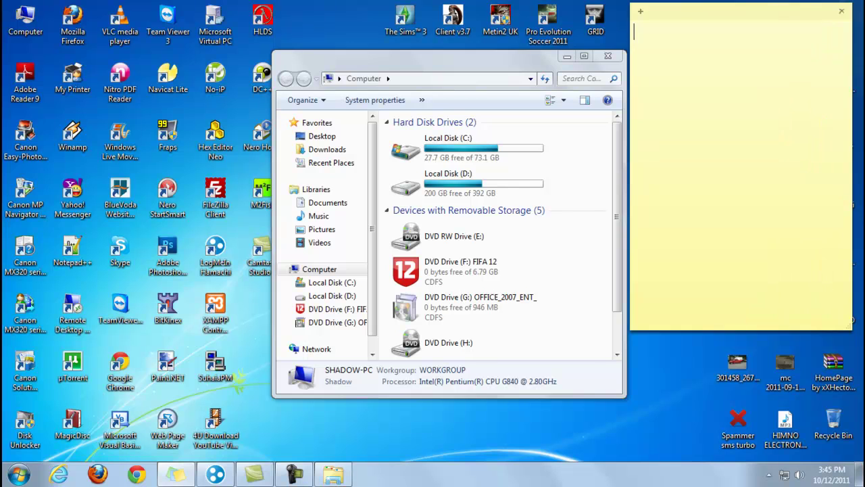
click(332, 282)
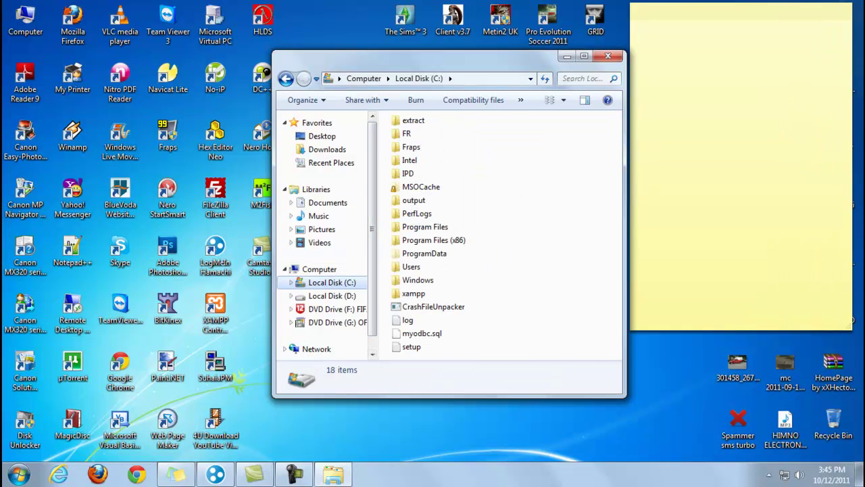
- Write in the note "in output,am decriptarea din clientul abesgaara,iar in extract am decriptarea de pe clientul metin2 ro :)"
key(alt+Tab)
text(in o)
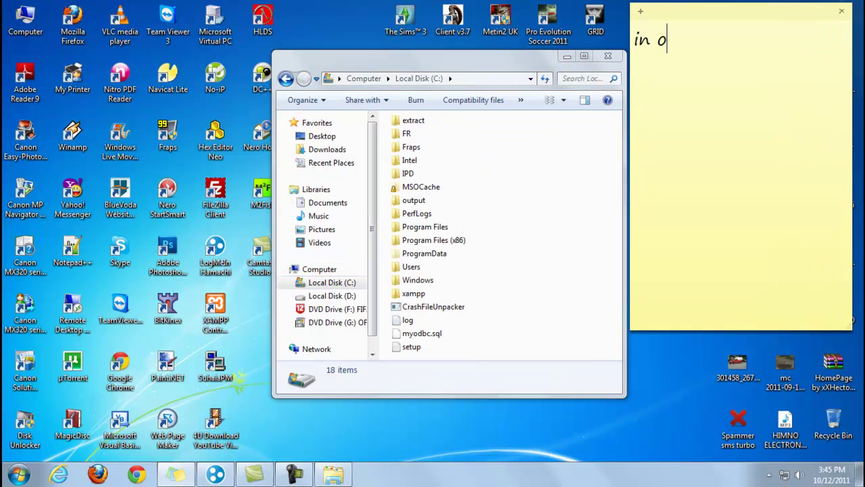
text(utput,a)
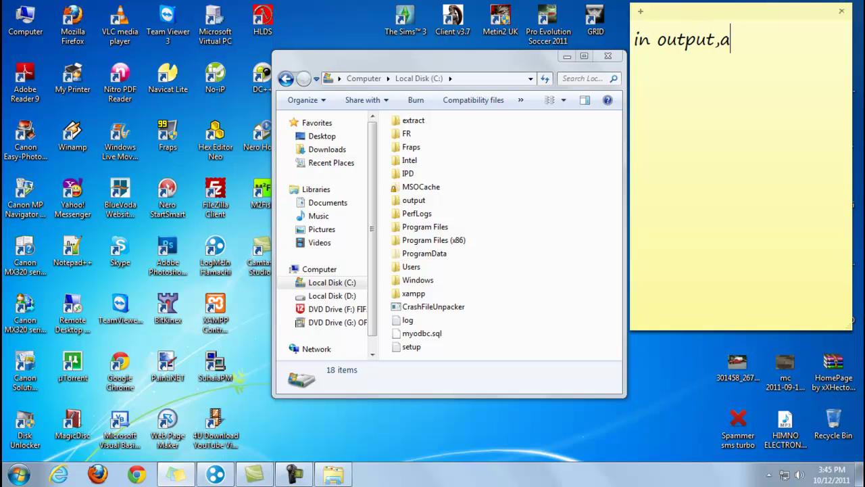
text(m decripta)
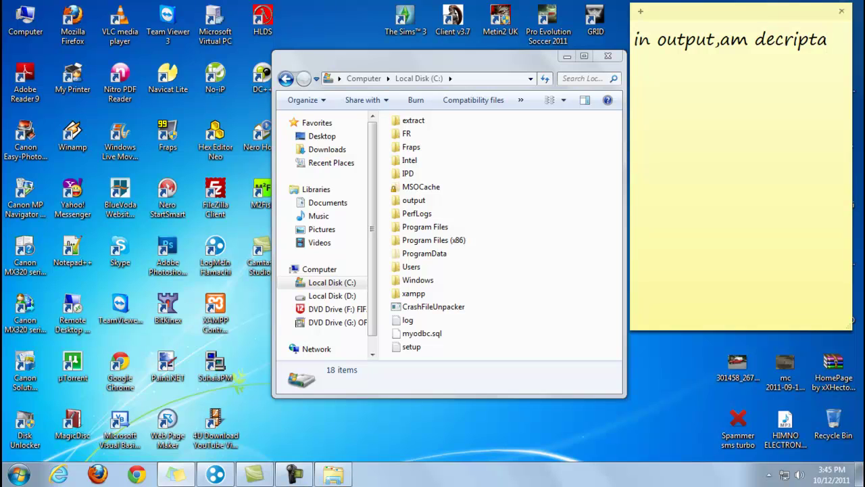
text(rea din )
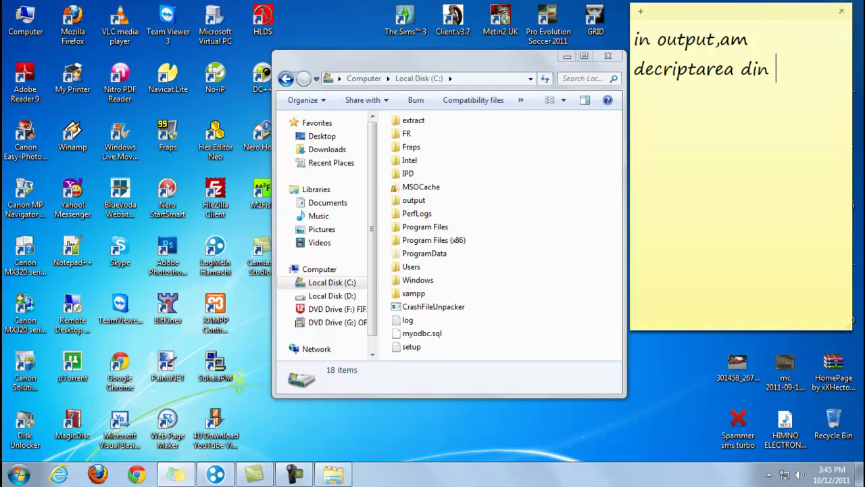
text(clientul abesgaara,iar in extract am decriptarea de pe clientu)
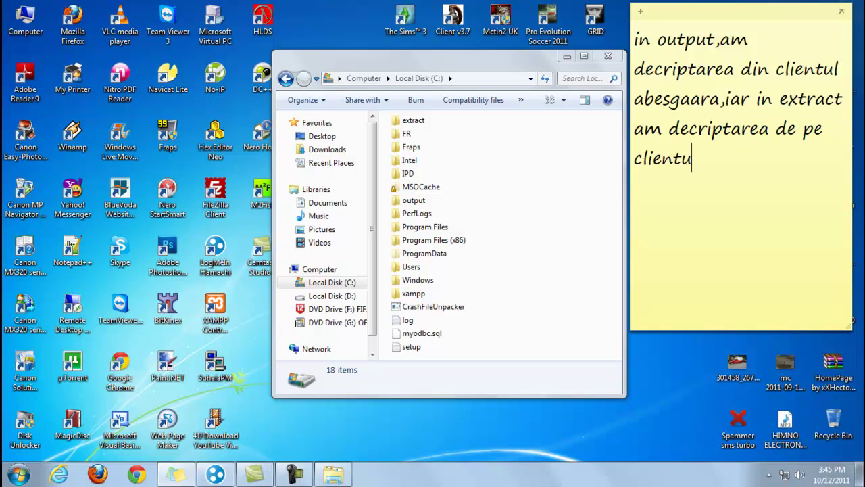
text(l metin2 ro :))
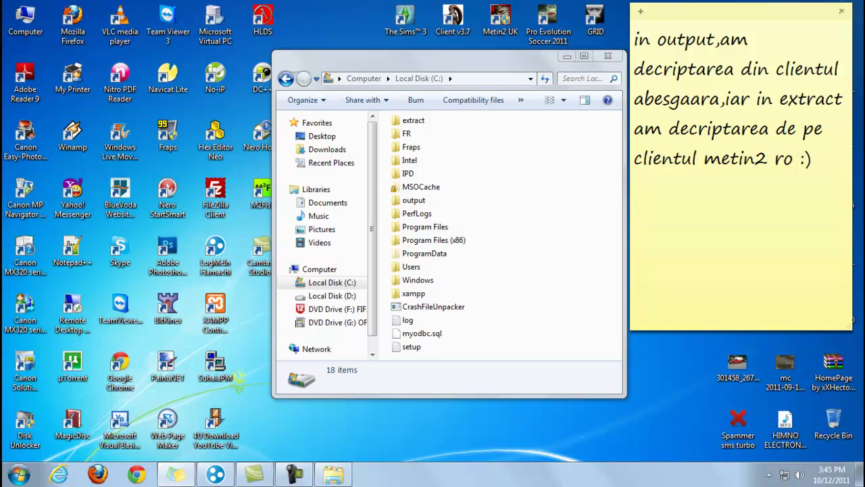
- Open the output folder on drive C:, look inside its ymir work subfolder and return to output
click(514, 169)
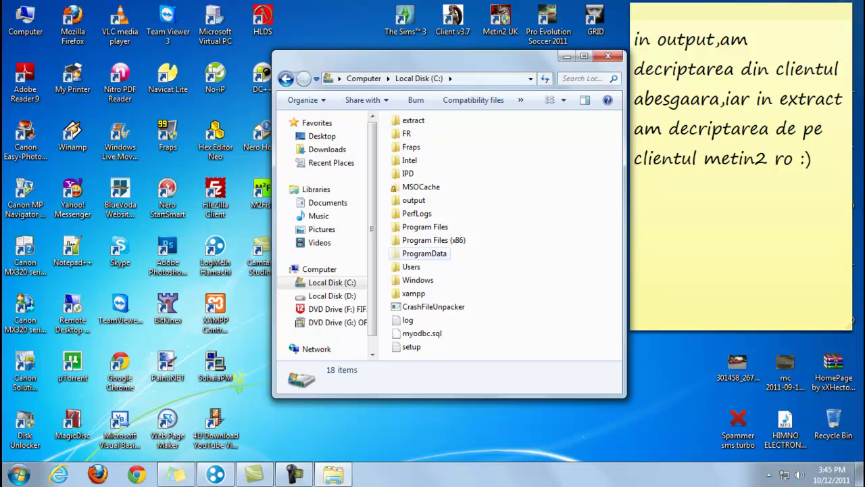
double_click(414, 200)
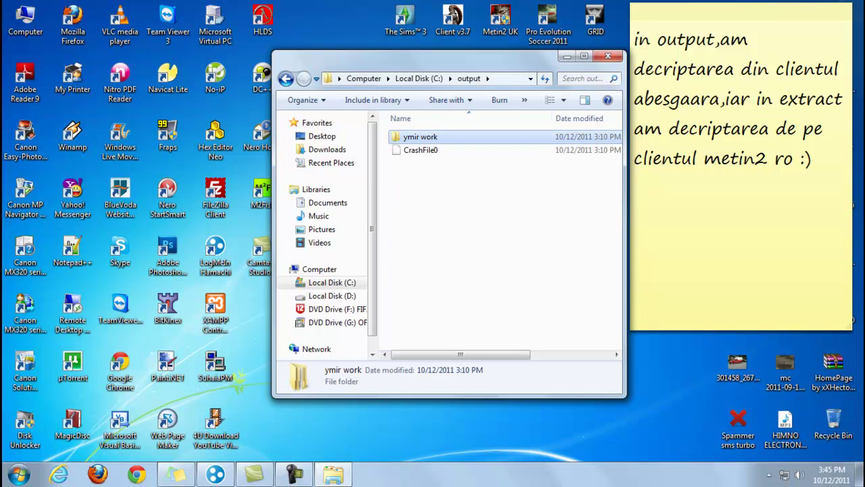
double_click(419, 137)
key(BackSpace)
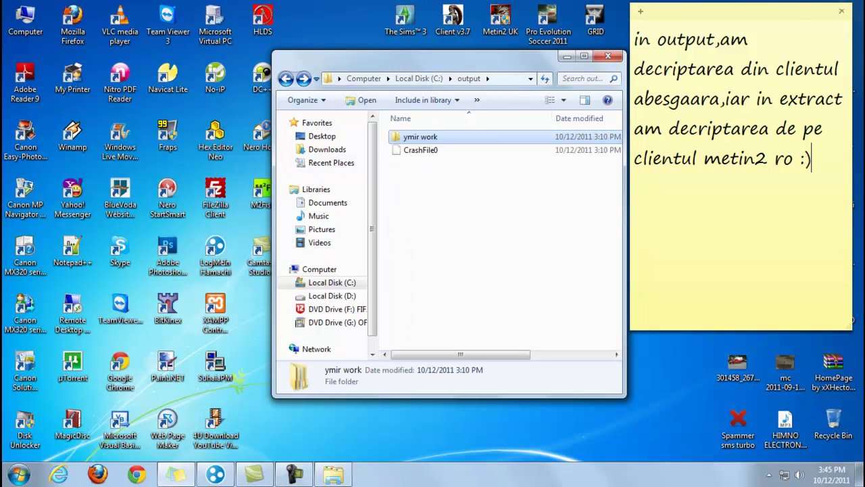
- Replace the sticky note's text with "dupa ce decriptezi oricefisier din client"
key(alt+Tab)
key(ctrl+a)
text(dupa ce )
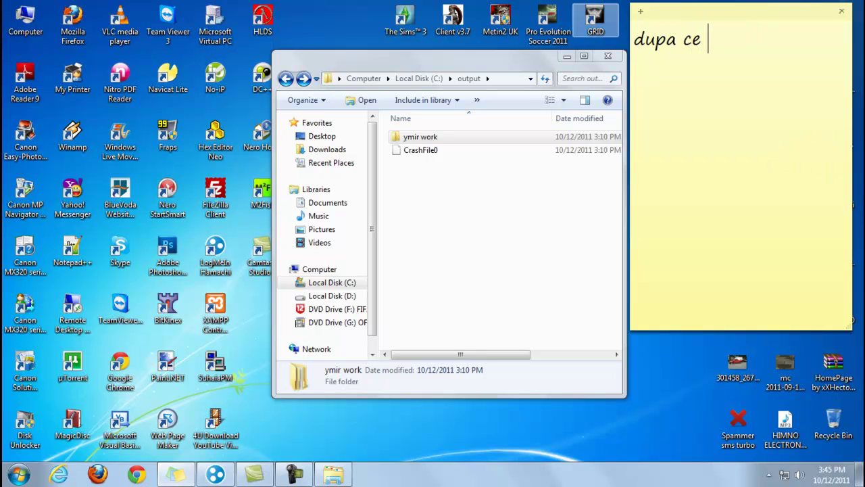
text(decriptezi )
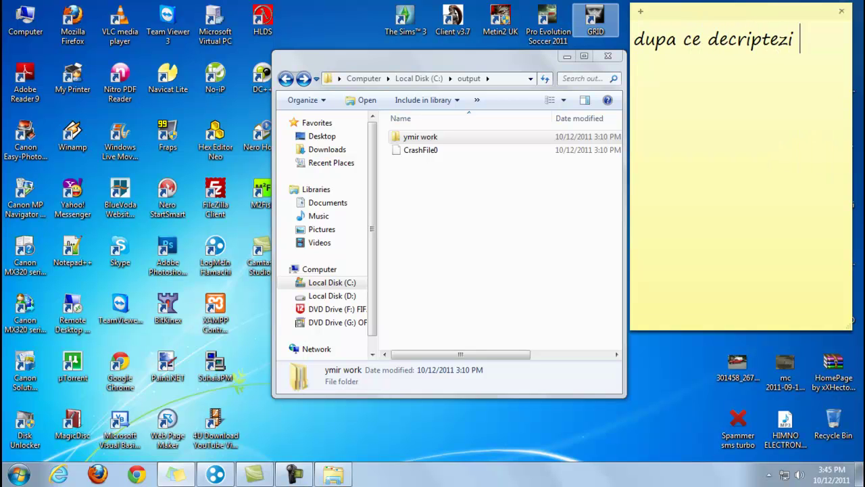
text(fisi)
key(BackSpace)
key(BackSpace)
text(oricefisier din a)
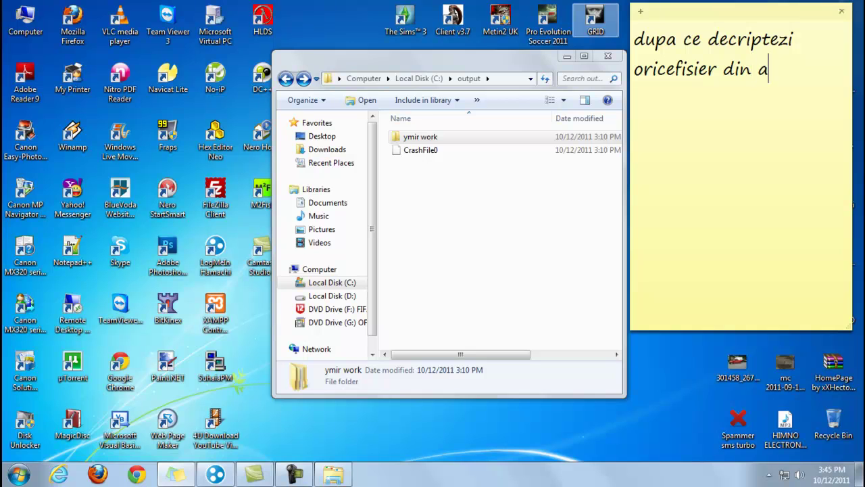
key(BackSpace)
text(client)
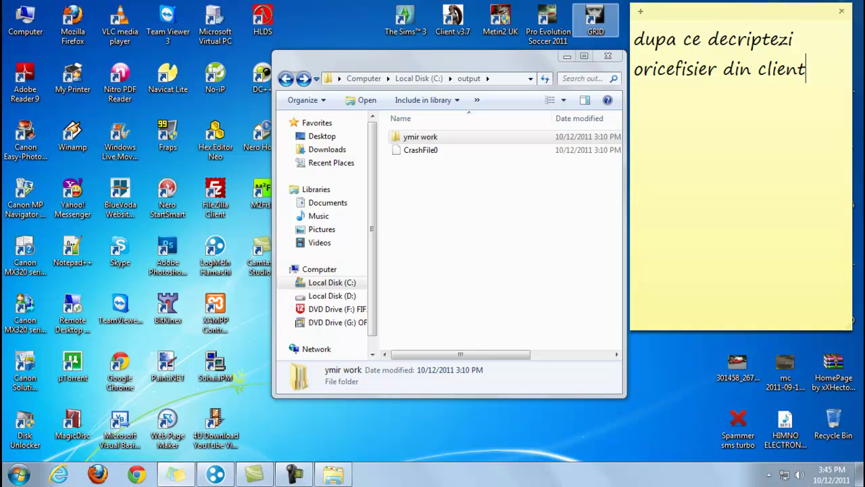
- Continue the sticky note's last word and sentence with "ul lu abesgaara,sau alt fisier securizat de la alt client,"
text(ul lu abesg)
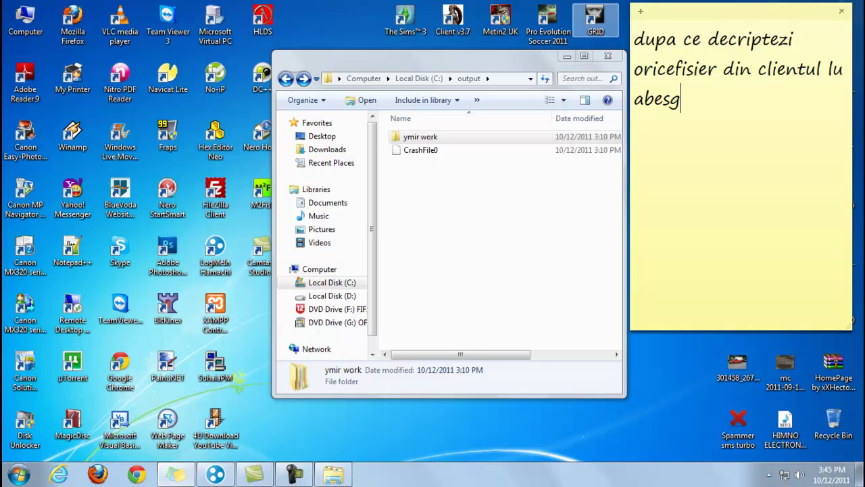
text(aara,sau alt fsi)
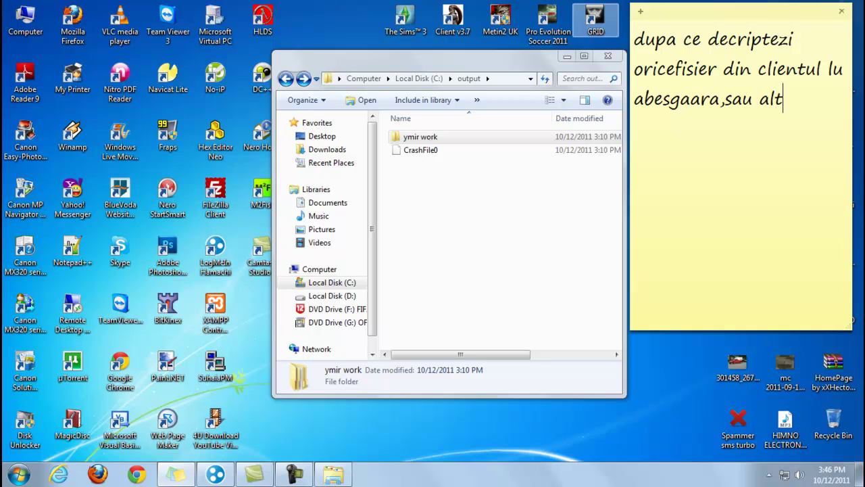
key(BackSpace)
text(iks)
key(BackSpace)
key(BackSpace)
text(sier a)
key(BackSpace)
text(secur)
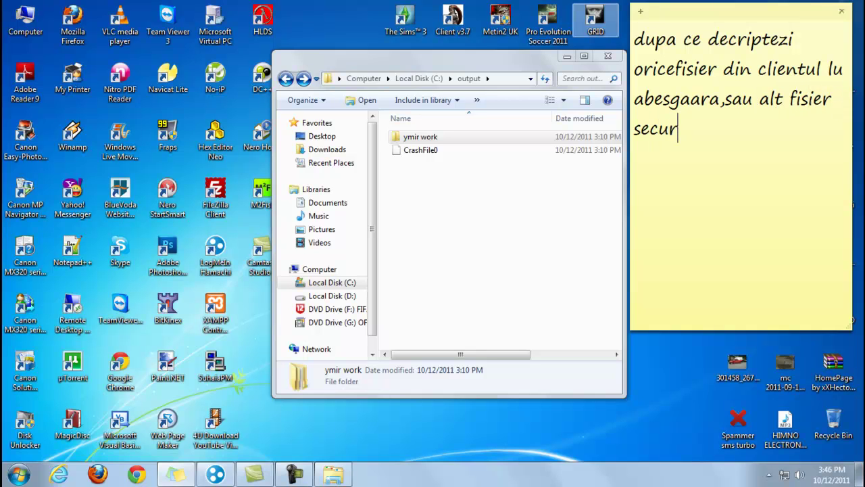
text(izi)
key(BackSpace)
text(at de l)
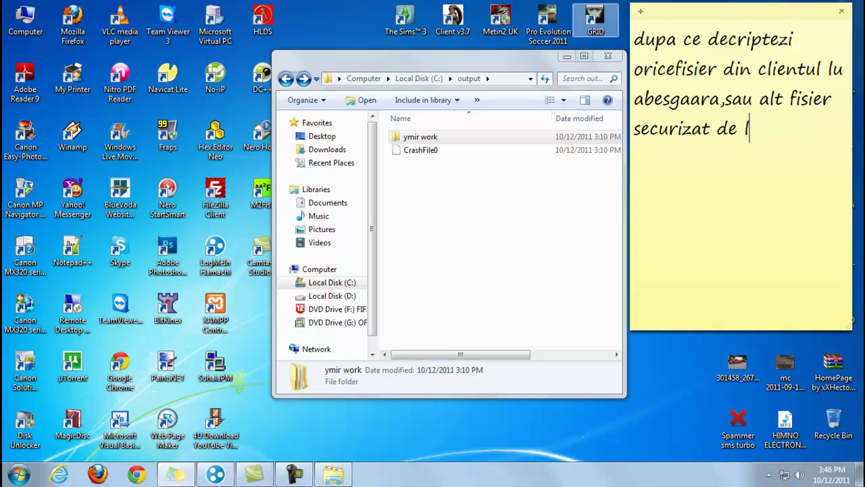
text(a alt client,)
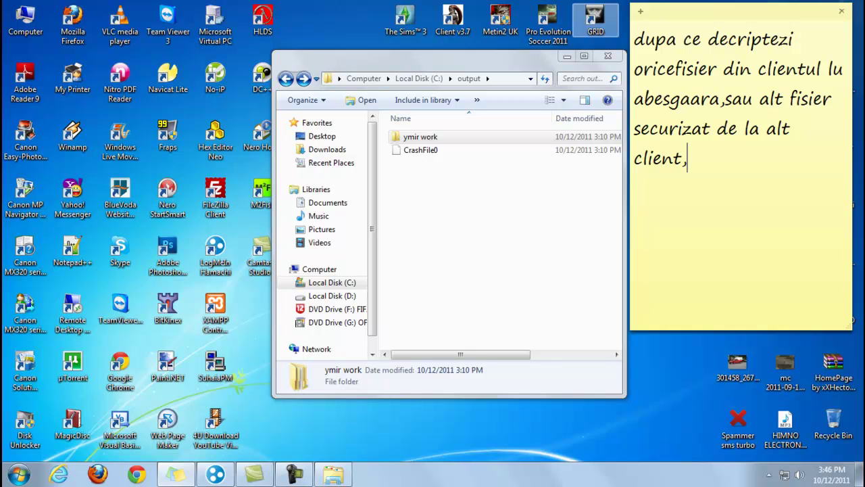
- Finish the note with "il copiem in fisierele decriptate de la un client clasic,sau orice fisier.eix/.epk nesecurizat !"
text(il copiem intre)
key(BackSpace)
key(BackSpace)
key(BackSpace)
text(n)
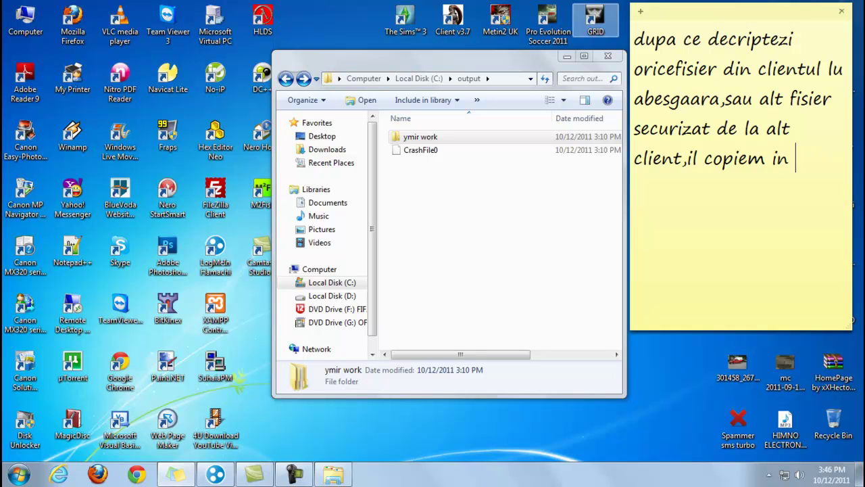
text(sierele cd)
key(BackSpace)
key(BackSpace)
text(decriptate de la un client clasic,sau o)
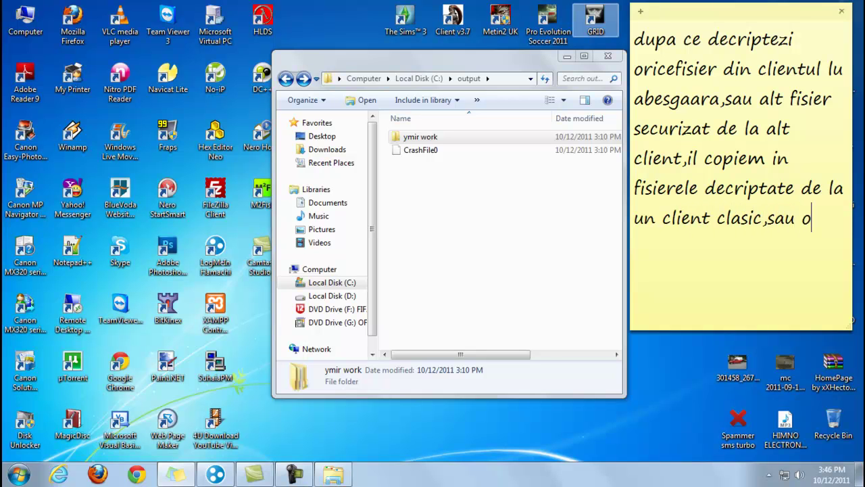
text(rice fisier.eix/.epk ne)
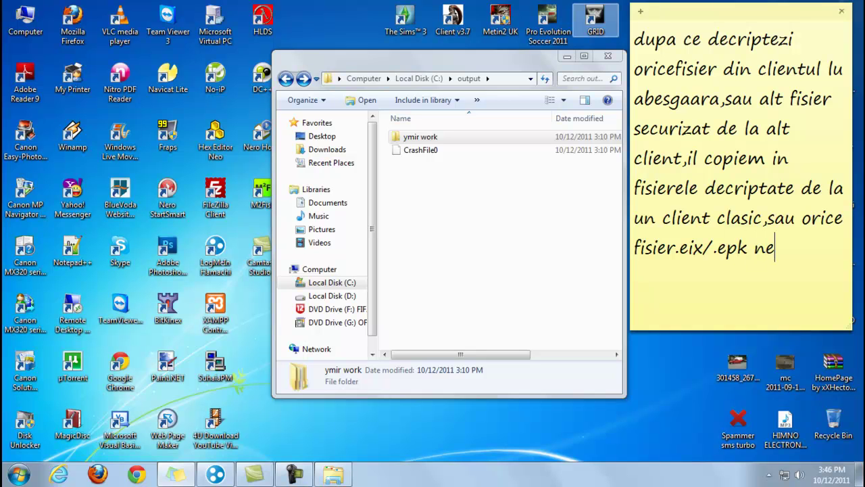
text(securizat !)
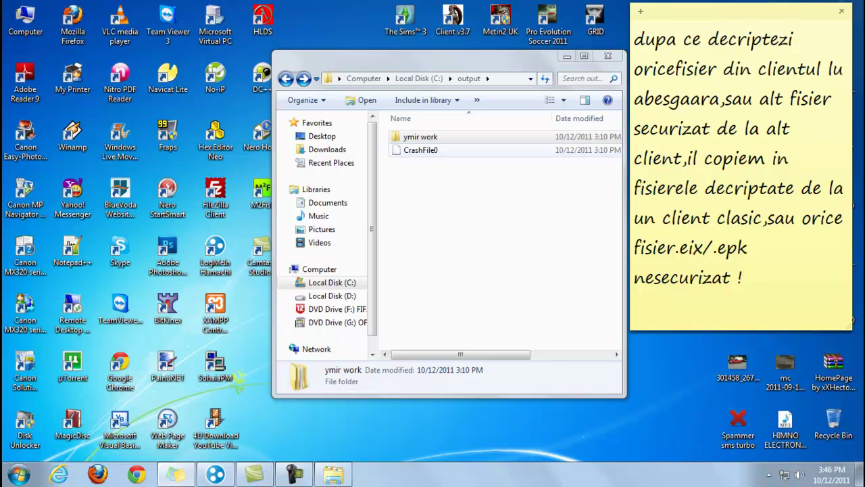
- Copy the item folder from the ymir work folder inside output
double_click(419, 136)
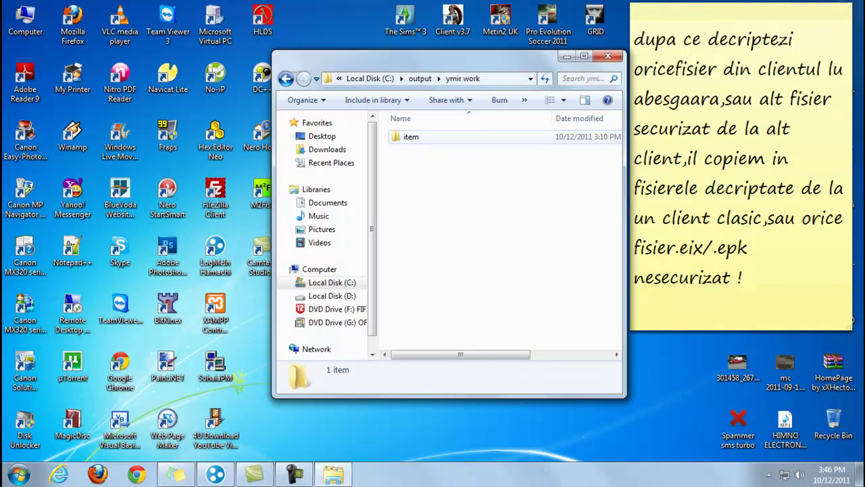
right_click(411, 137)
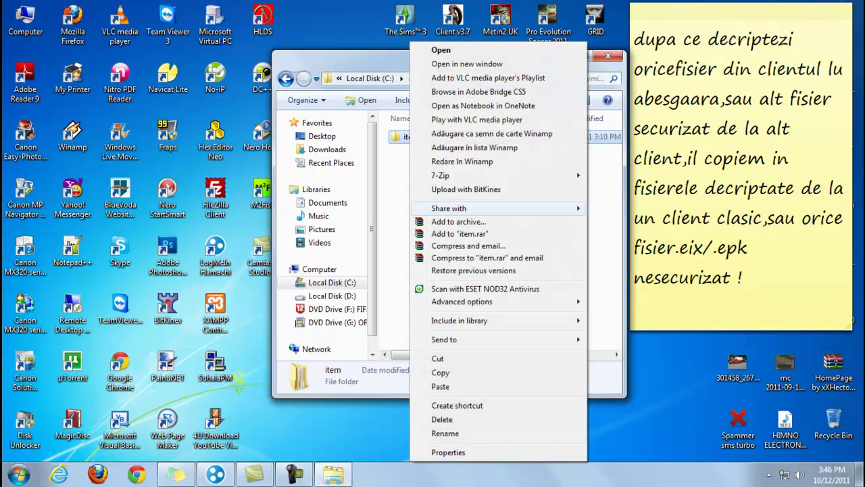
click(439, 373)
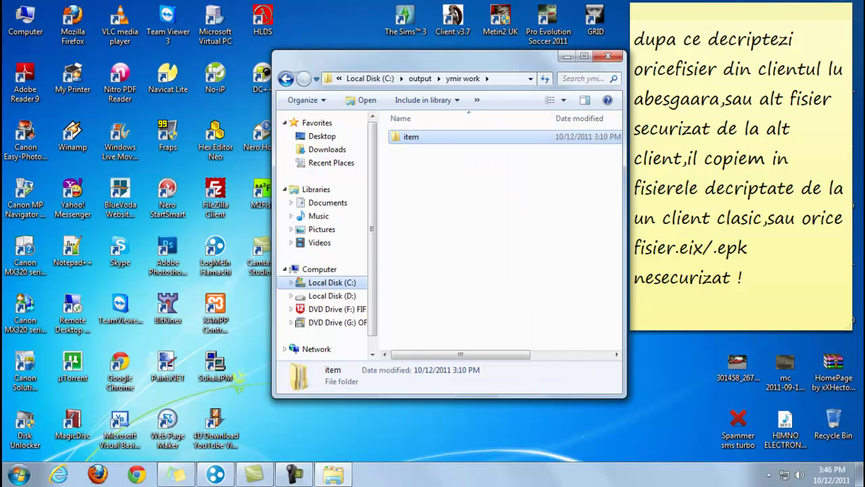
- Paste the item folder into C:\extract\Source\ymir work, merging folders and replacing files with the same name, and return to the extract folder
click(358, 283)
double_click(413, 121)
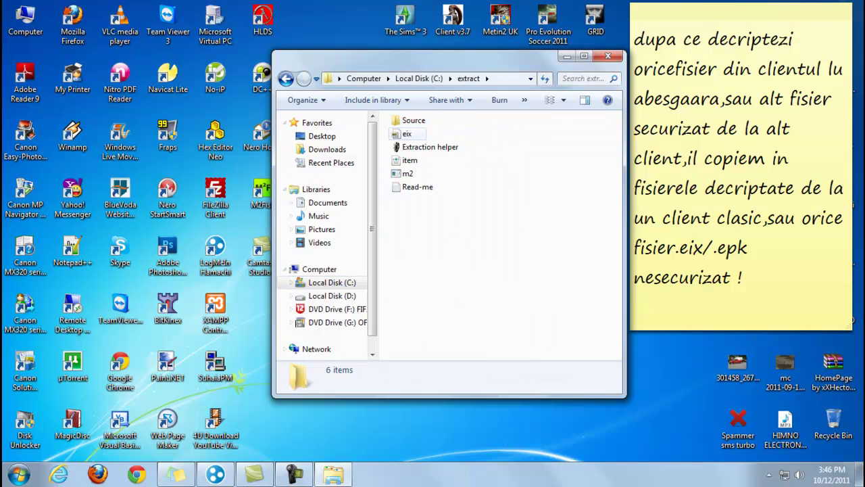
double_click(413, 120)
double_click(420, 137)
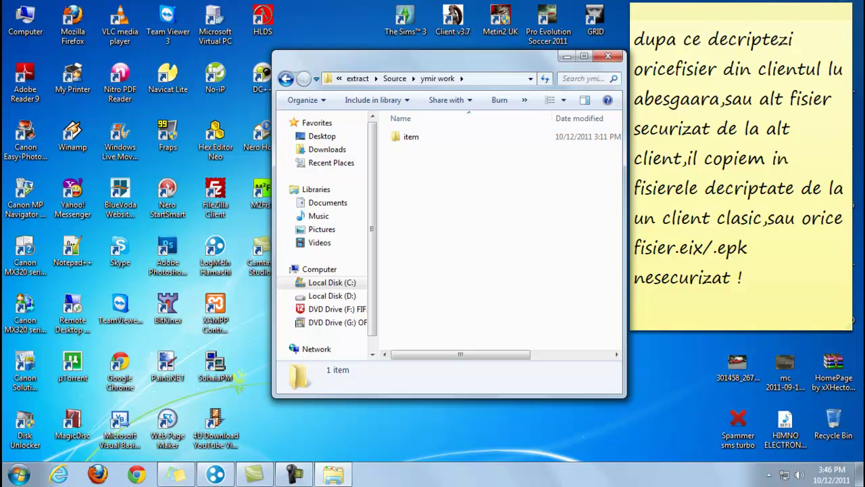
key(ctrl+v)
key(Return)
right_click(444, 197)
click(473, 285)
key(Return)
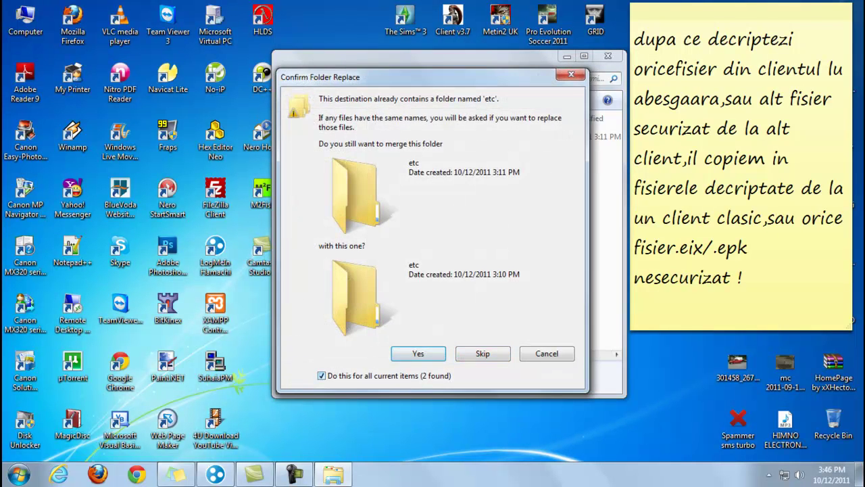
key(Return)
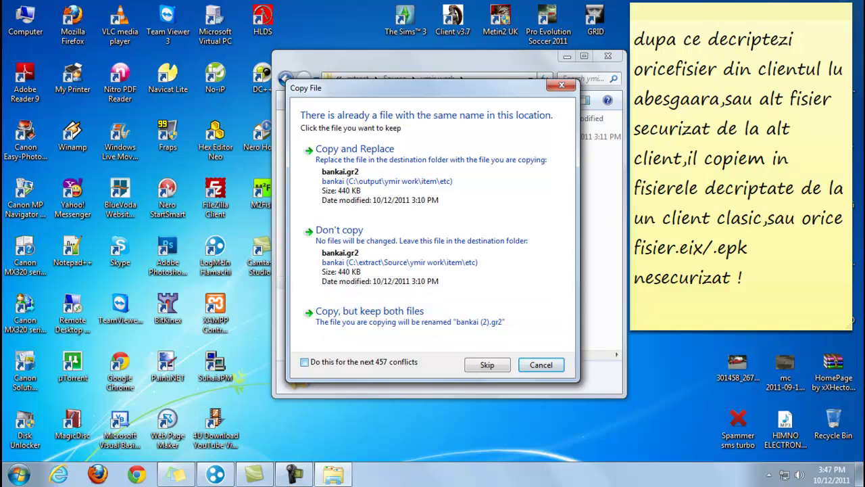
click(378, 169)
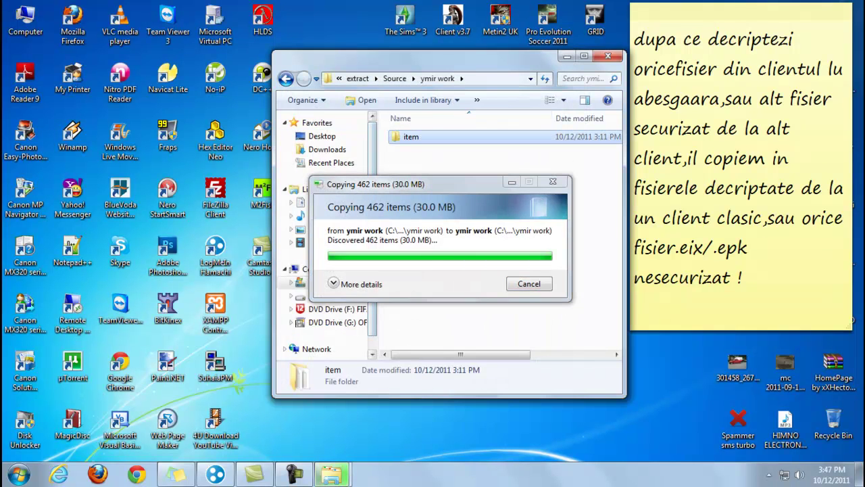
click(286, 78)
key(BackSpace)
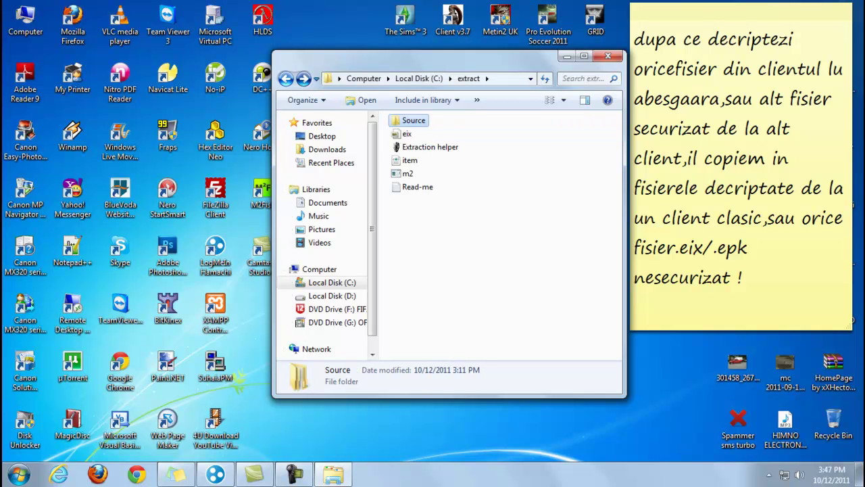
- Replace the sticky note's text with "eu desigur ca am bagat si altceva(iteme,alte obiecte) in decriptarea de la abesgaara :)doar"
key(ctrl+a)
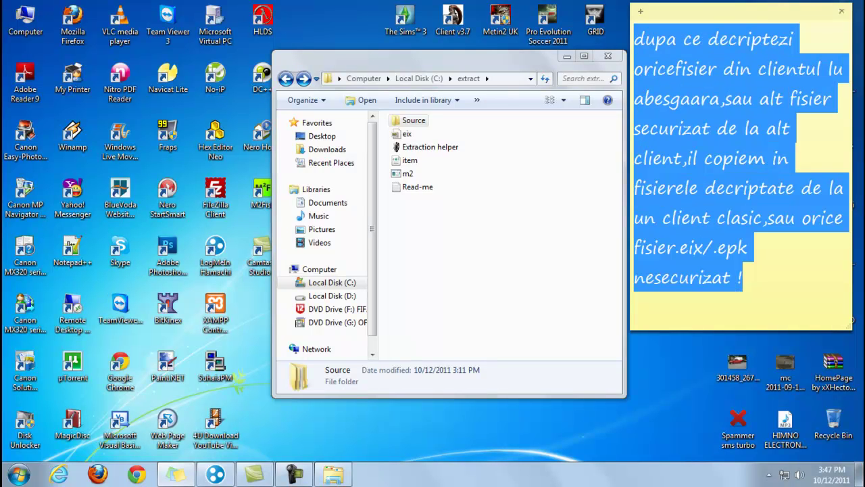
key(Delete)
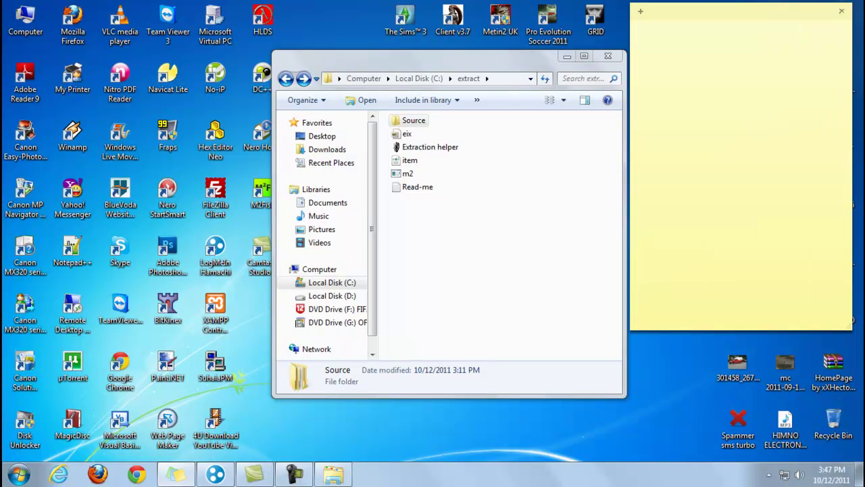
text(eu desigu)
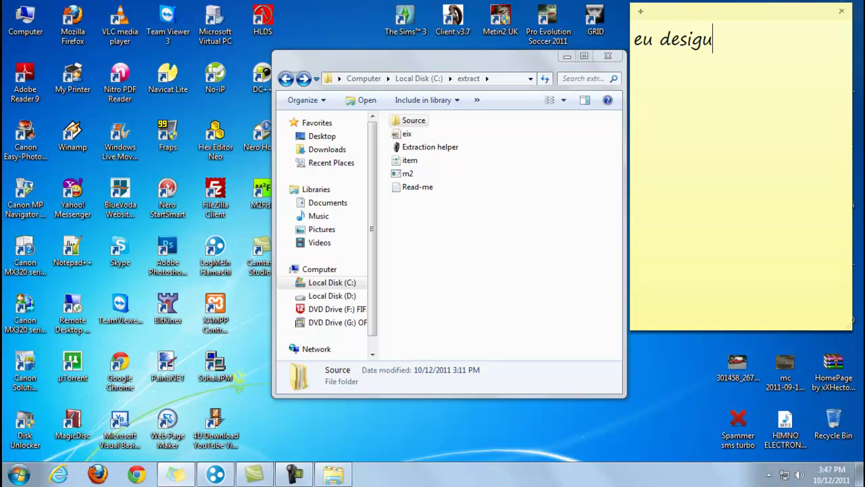
text(r ca am bagat )
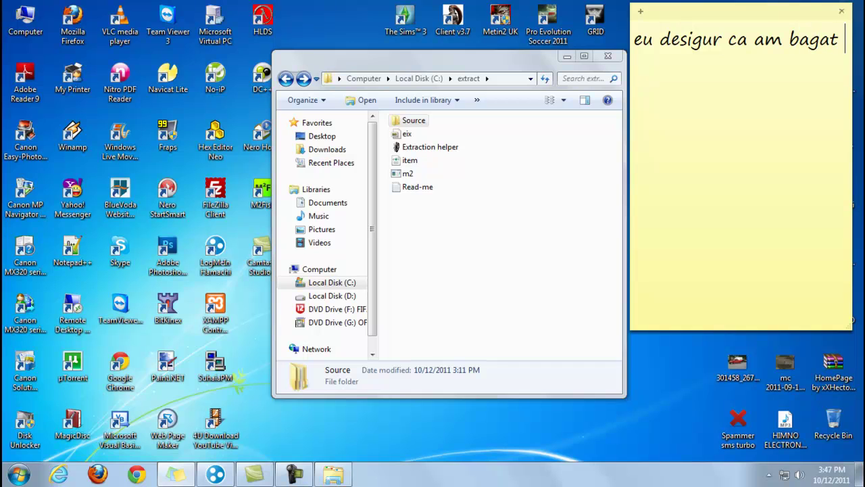
text(si altceva)
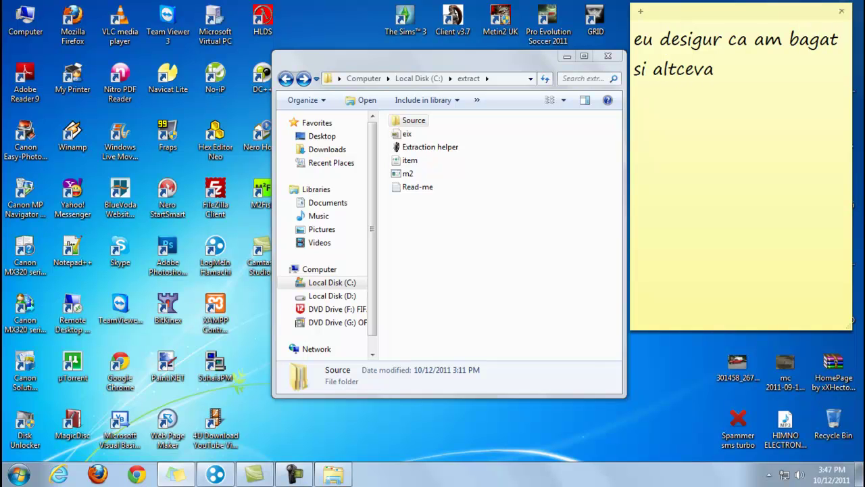
text((iteme)
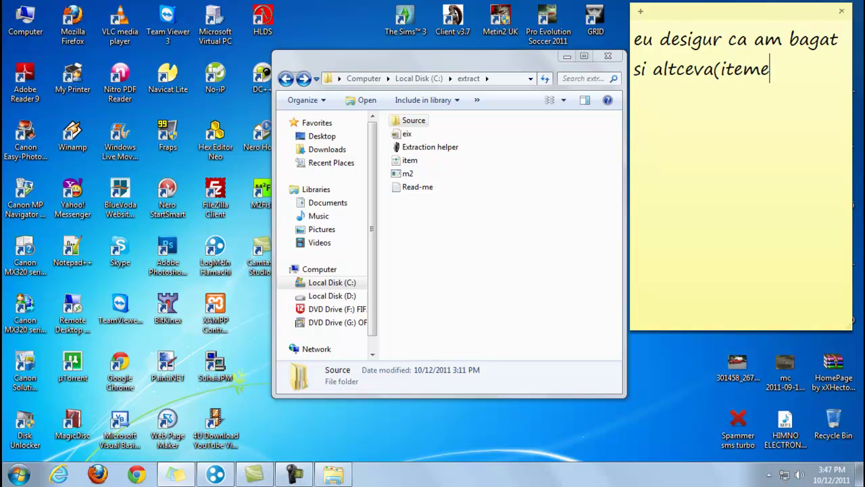
text(,alte obie)
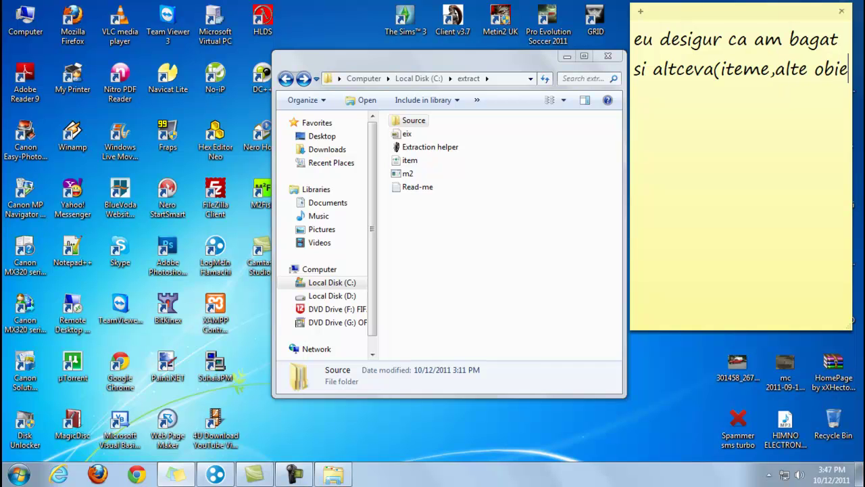
text(cte) in decr)
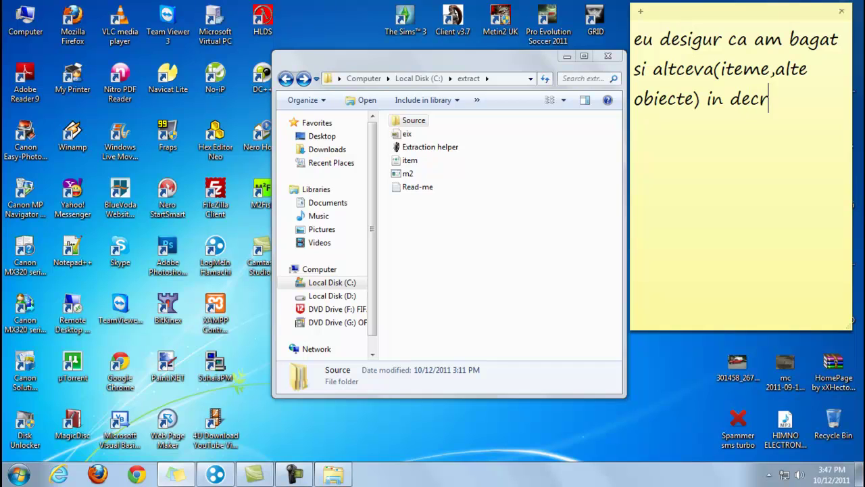
text(iptarea de la)
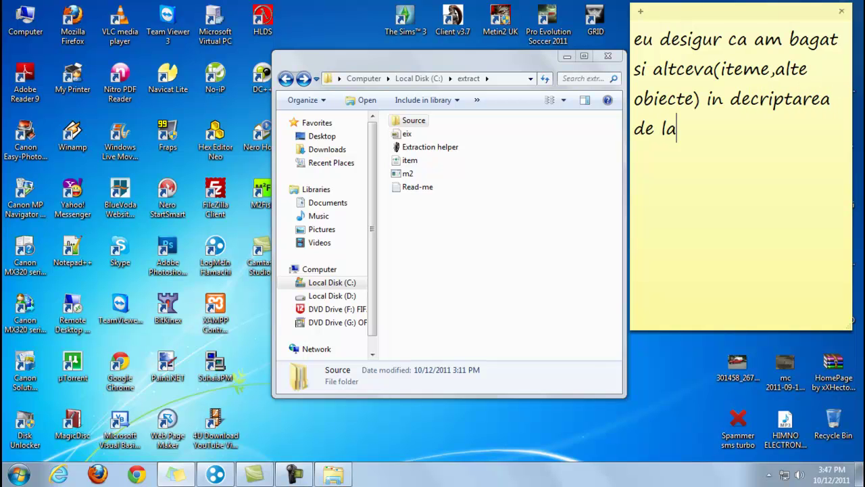
text( abesga)
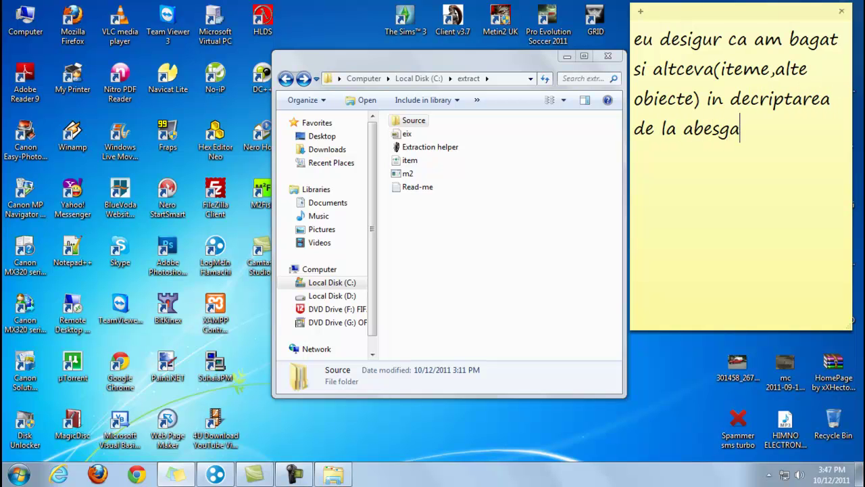
text(ara :)doar )
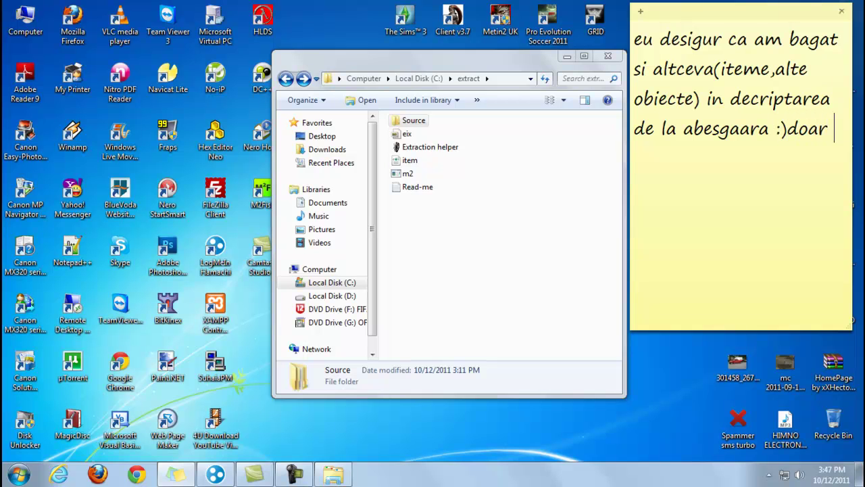
- Complete the note's sentence with "nu il despachetam si impachetam la loc de nebun :))"
text(nu il dess)
key(BackSpace)
text(pachetam s)
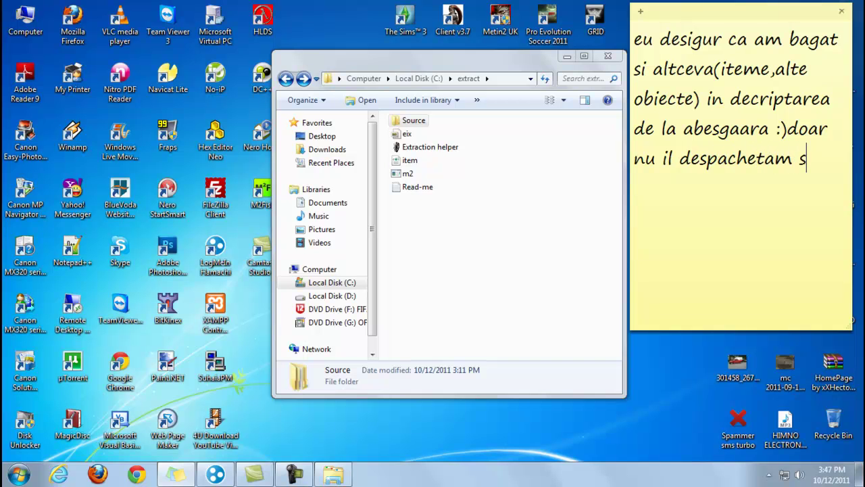
text(i impa)
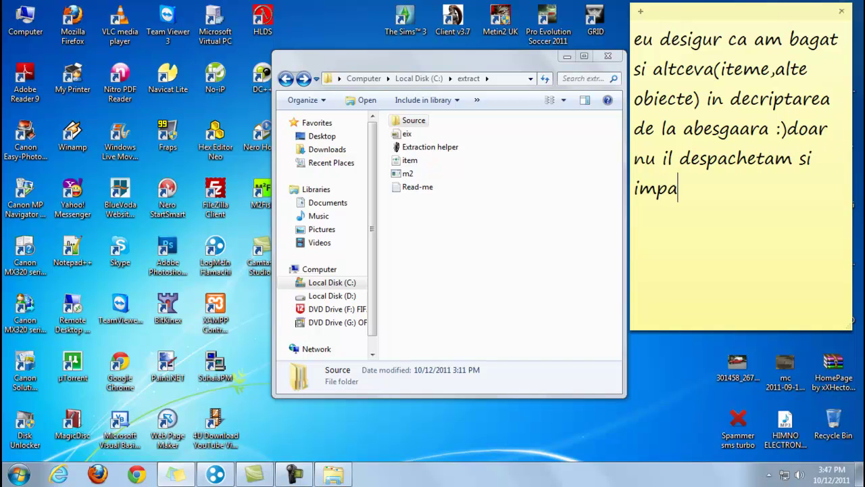
text(chetam la loc de be)
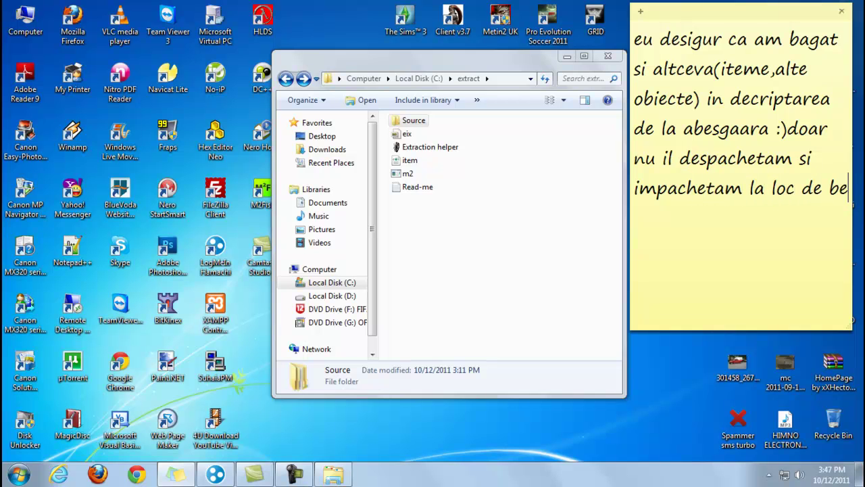
key(BackSpace)
key(BackSpace)
text(nebun :)))
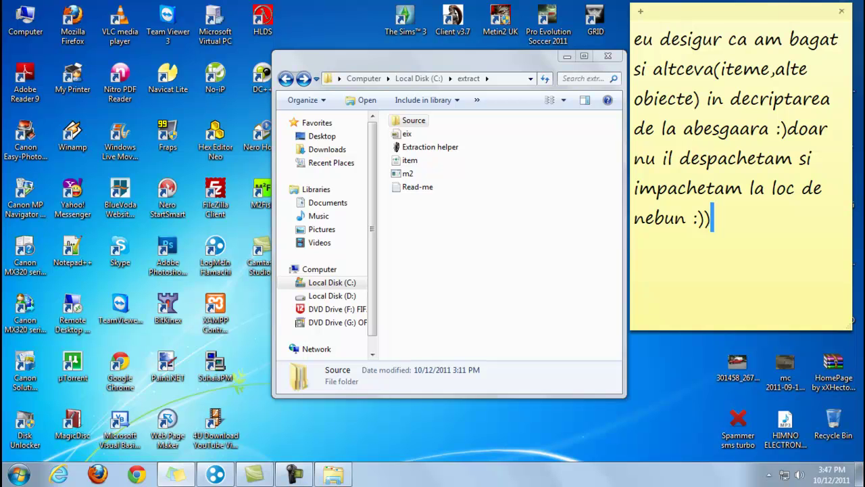
- Replace the sticky note's text with "daca vreti sa stergeti ceva din decriptarea ( de la client clasic"
key(ctrl+a)
key(Delete)
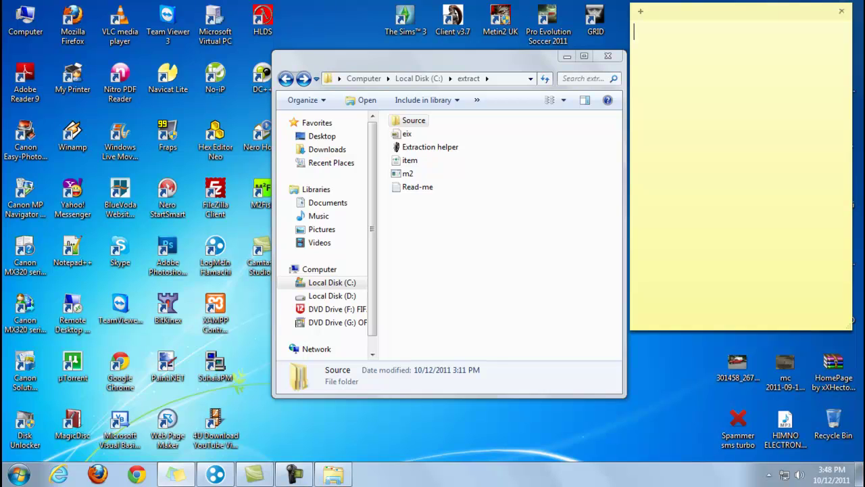
text(acum)
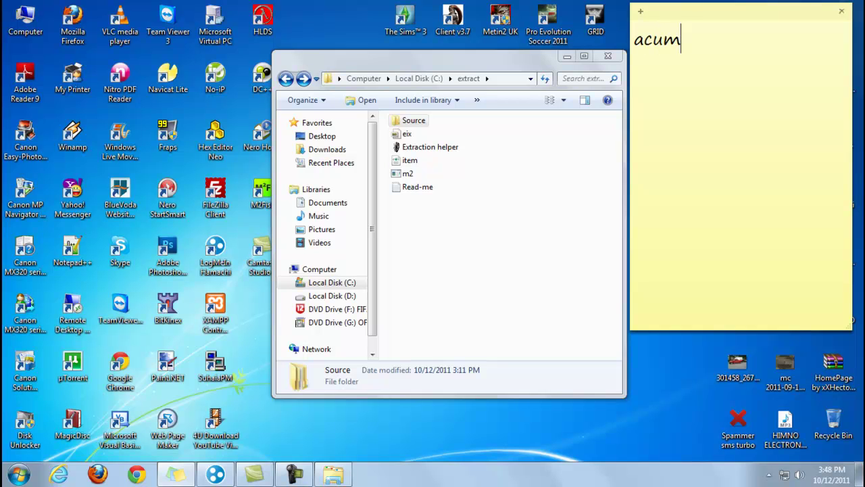
key(BackSpace)
key(BackSpace)
key(BackSpace)
key(BackSpace)
text(daca vre)
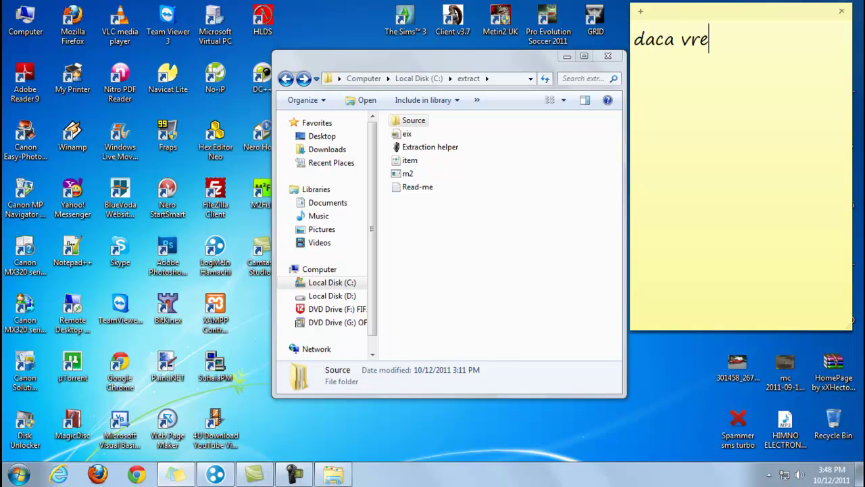
text(ti sa stergeti ce)
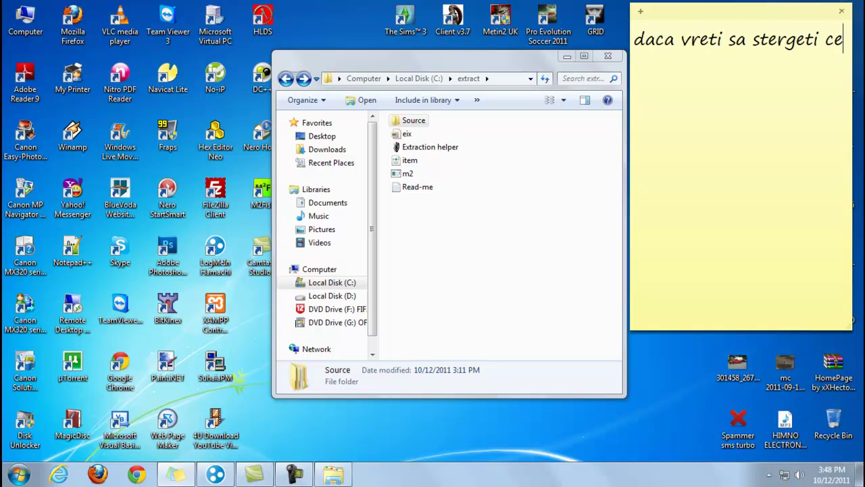
text(va din decrip)
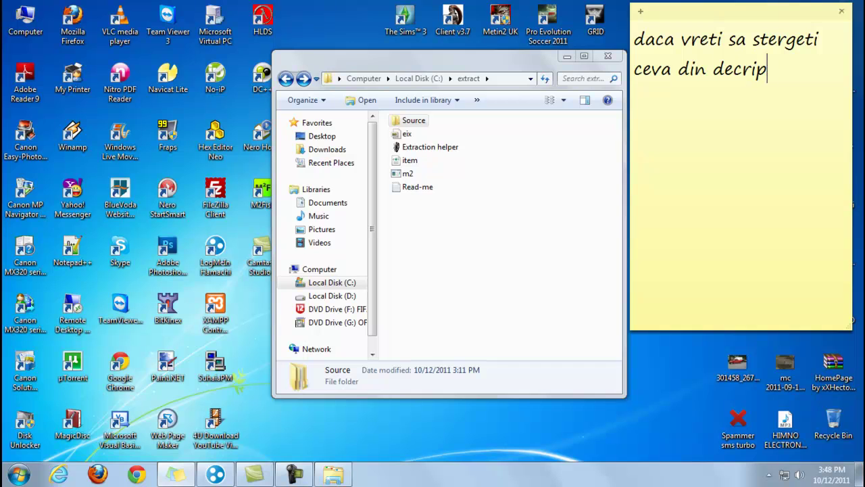
text(tarea ( d)
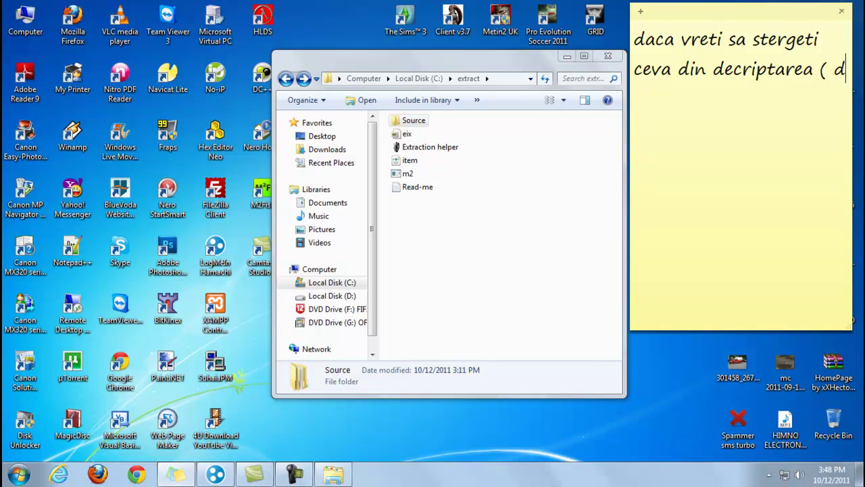
text(e la client)
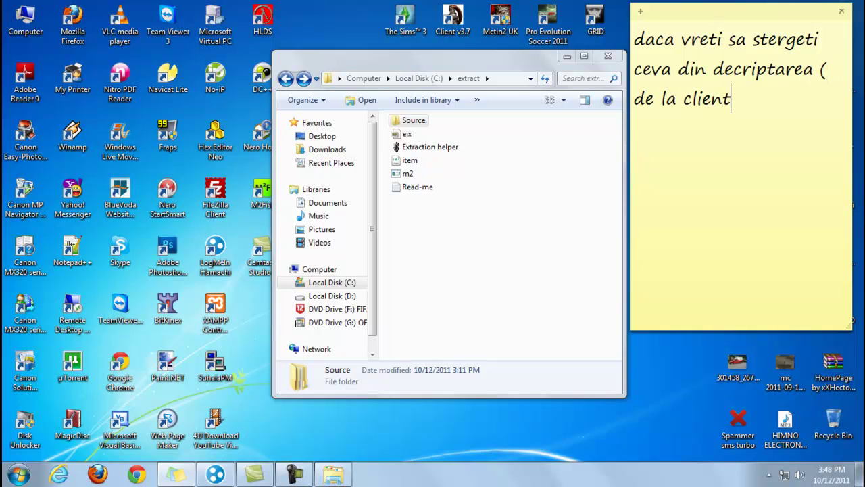
text( clasic)
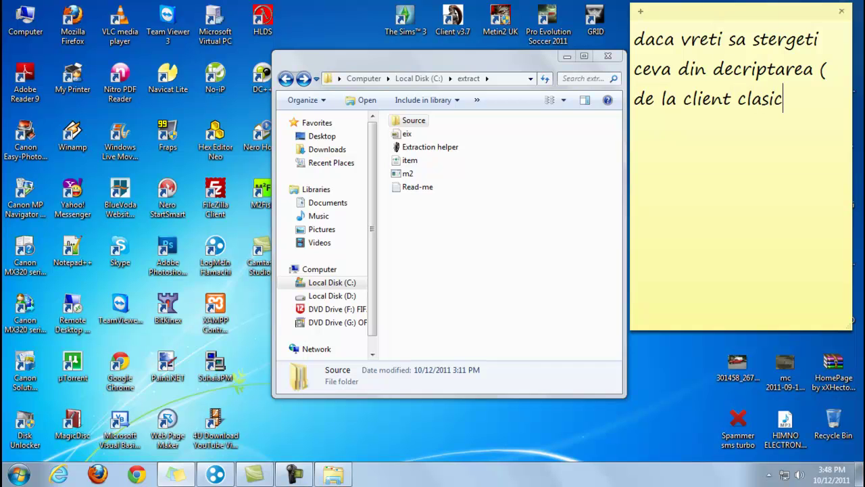
- Continue the note with ",fisier nesecurizat..stergeti si din nume.xml,adica de aici ! )"
text(,fisier nese)
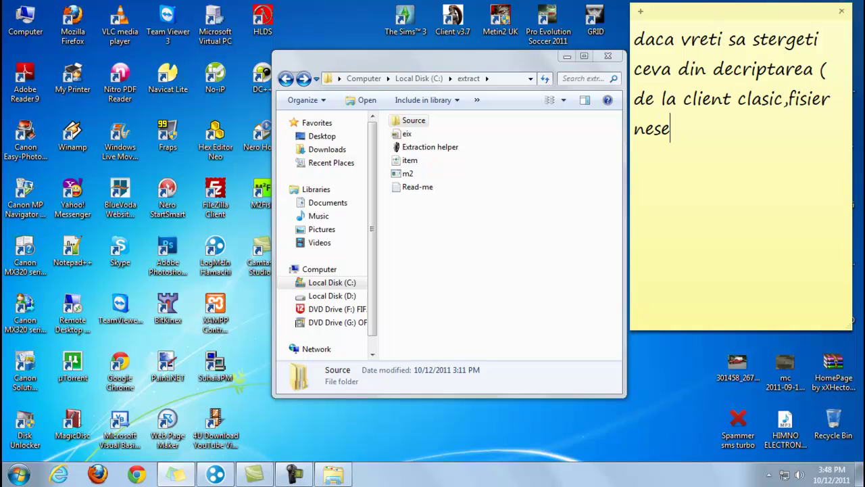
text(curizat..)
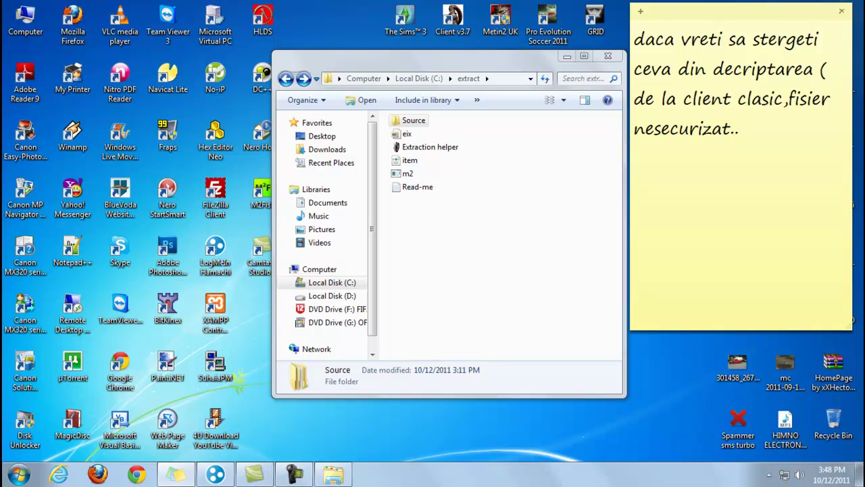
text(sterg)
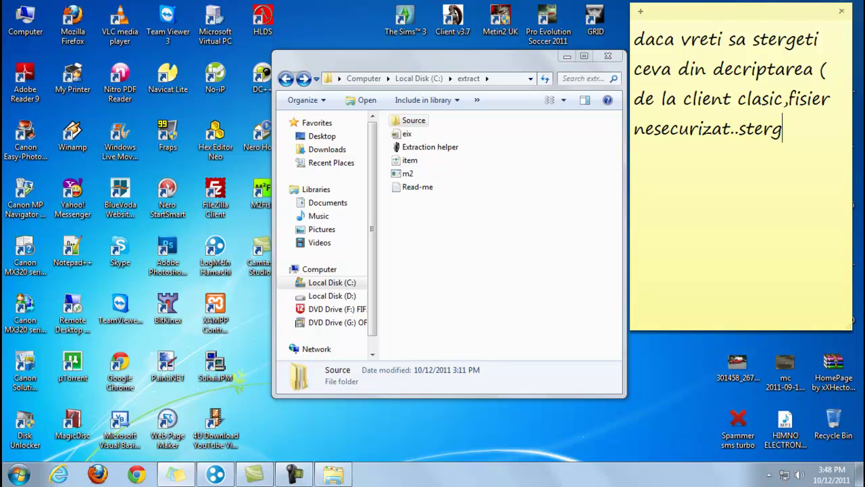
text(eti si din )
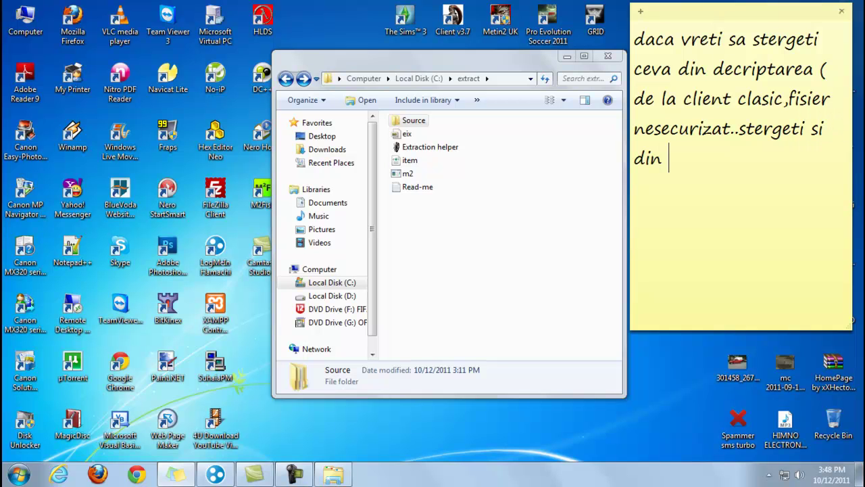
text(nume.xml)
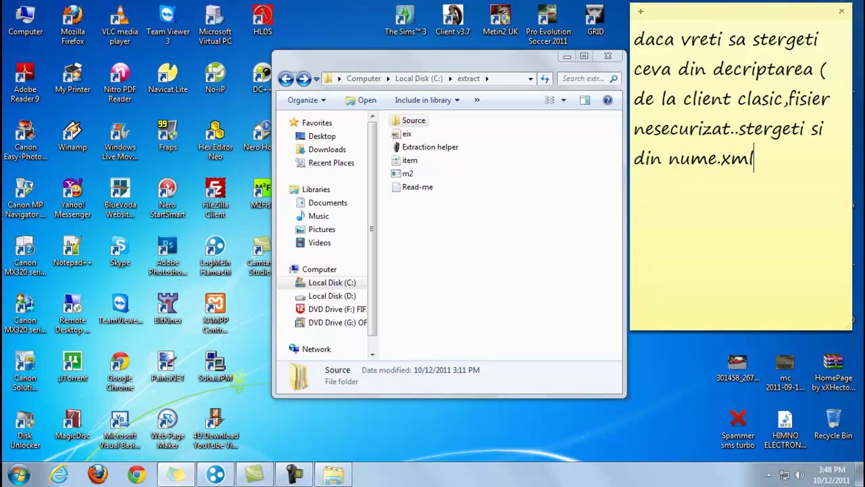
text(,adica de aici !)
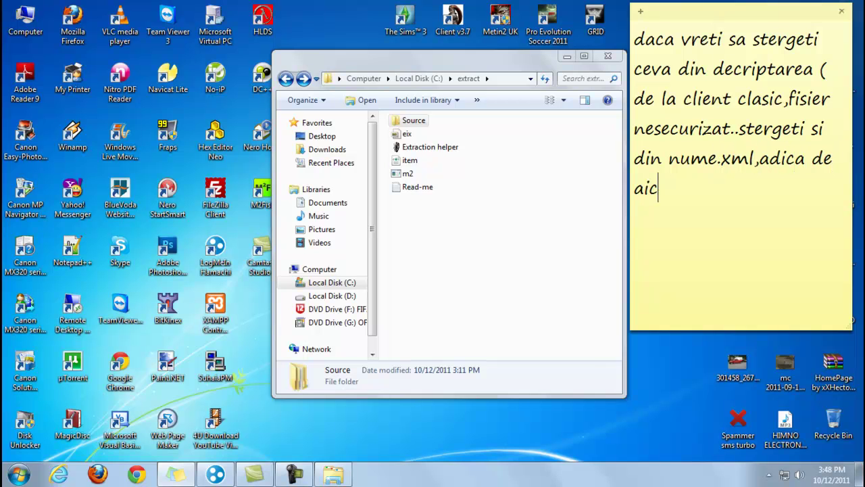
text( ))
- Open item.xml from the extract folder in Notepad++, examine its file entries from end to start, and close the editor
right_click(399, 160)
click(450, 259)
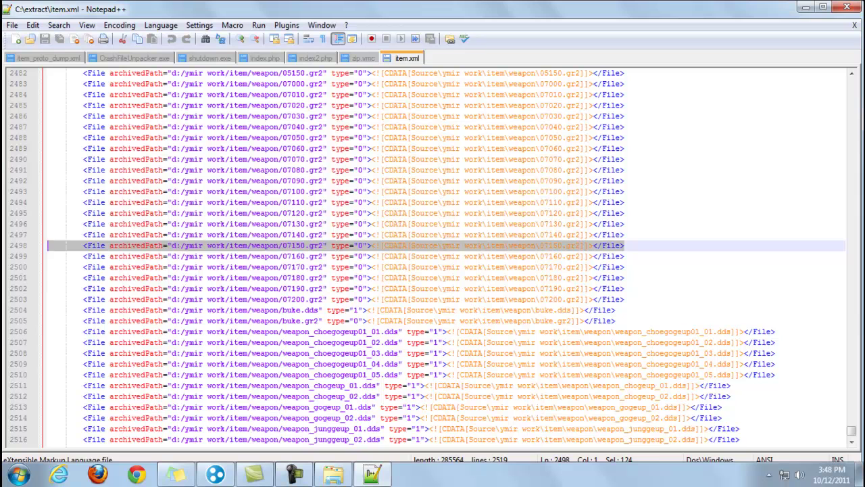
scroll(433, 257, down, 1)
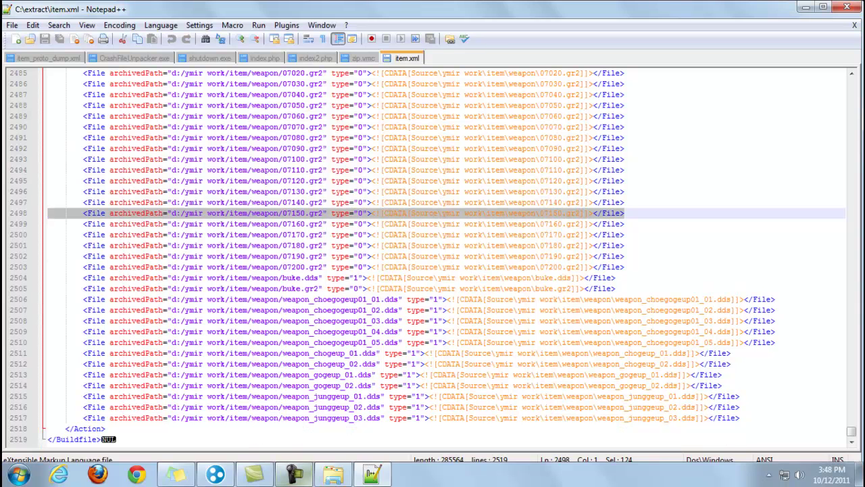
scroll(433, 257, up, 20)
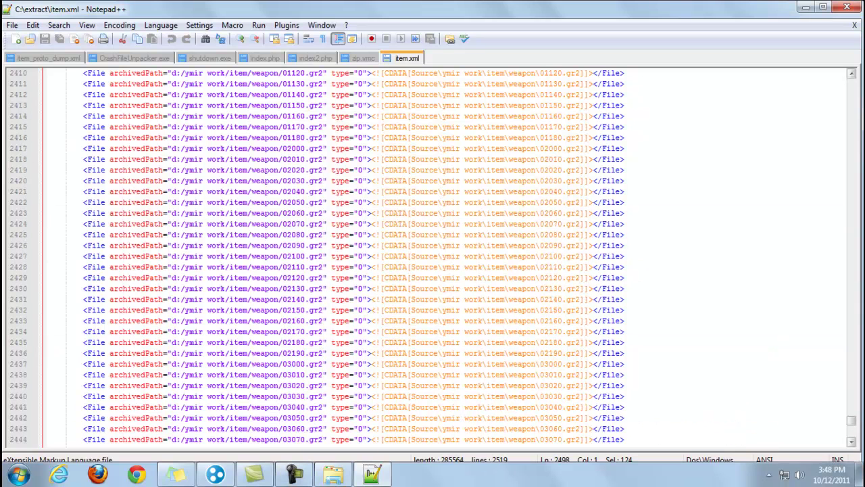
scroll(433, 257, up, 20)
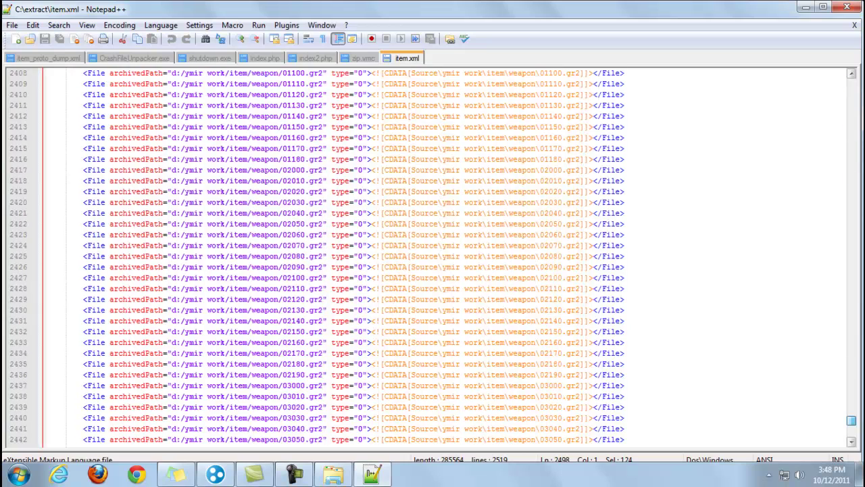
click(20, 137)
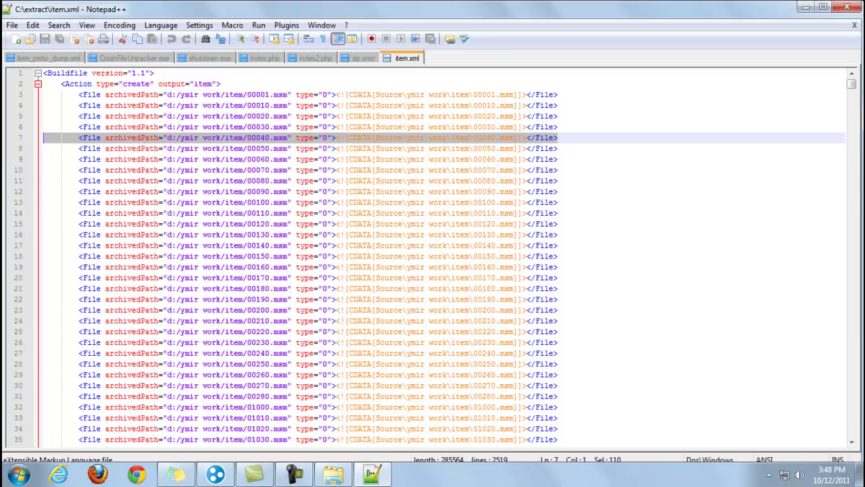
key(alt+F4)
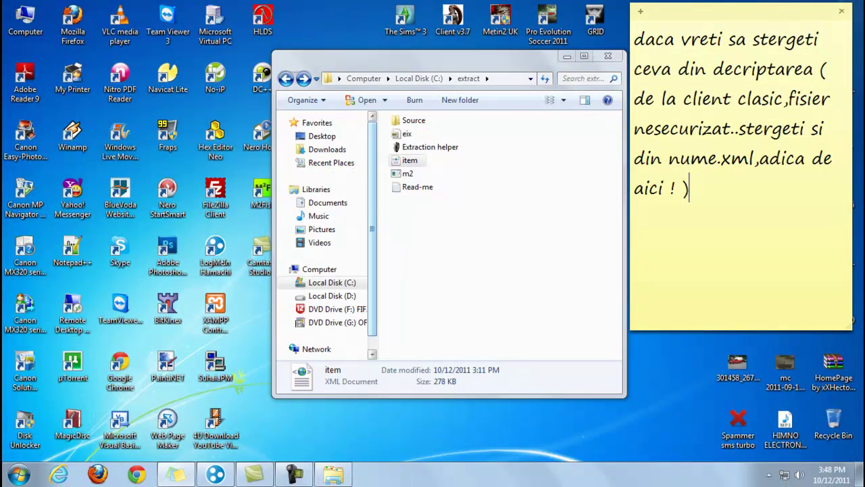
- Replace the sticky note's text with "acum sa impachetam,sa vedeti ca nu da nicio eroare,"
drag(690, 189, 790, 99)
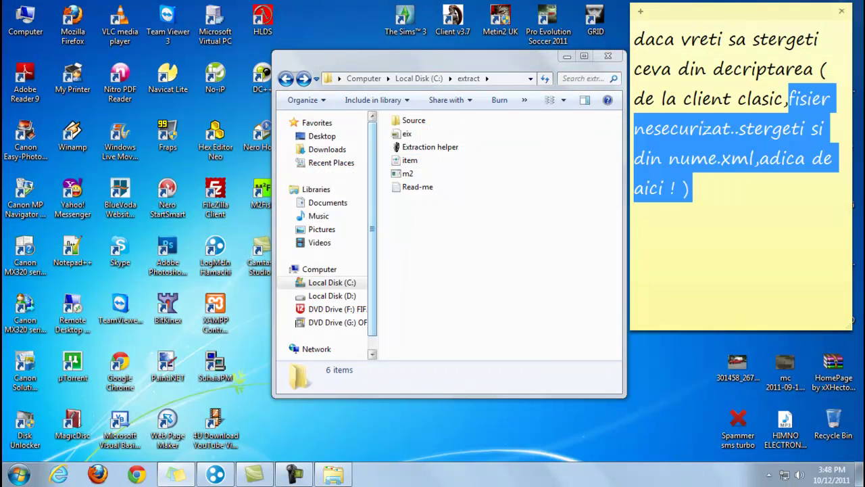
key(ctrl+a)
text(acum s)
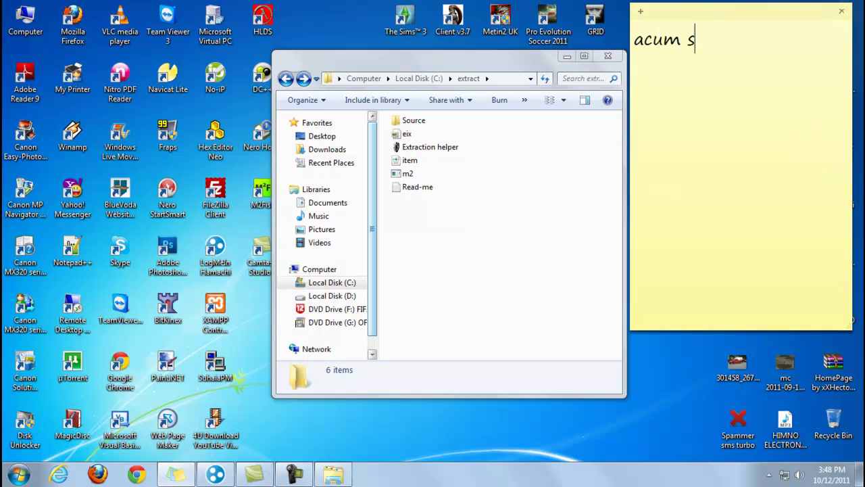
text(a impachetam)
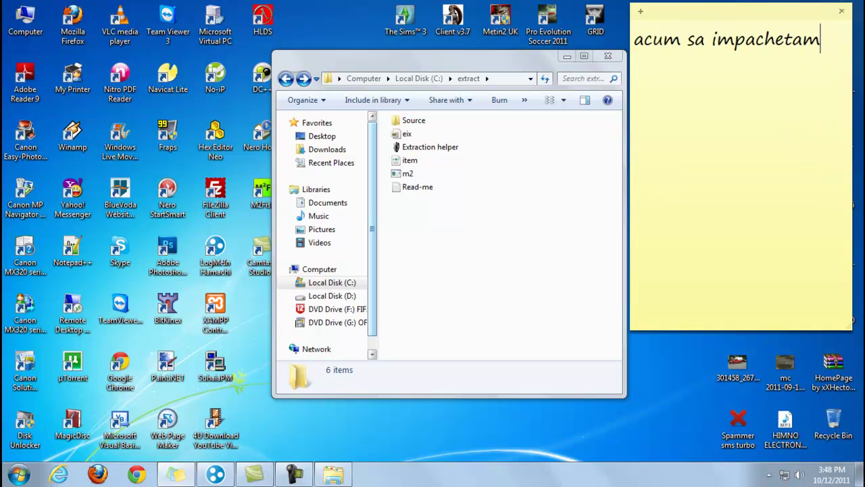
text(,sa vede)
key(BackSpace)
key(BackSpace)
text(edet)
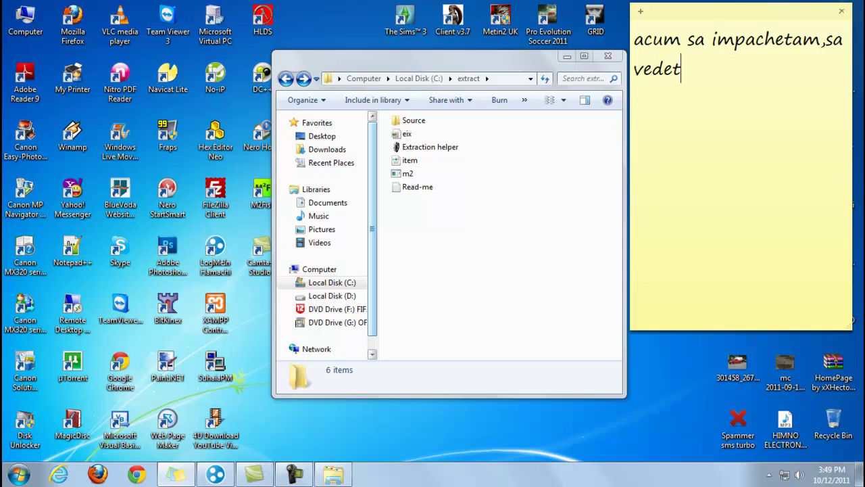
text(i ca nu da nicio )
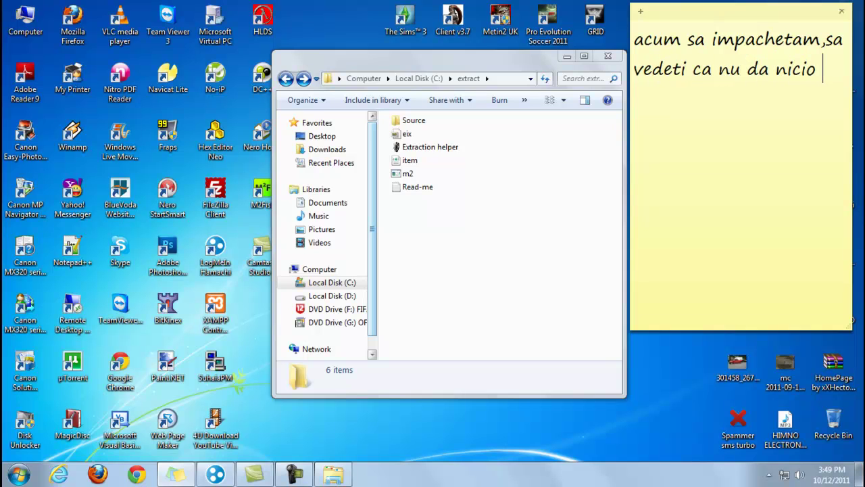
text(eroare,)
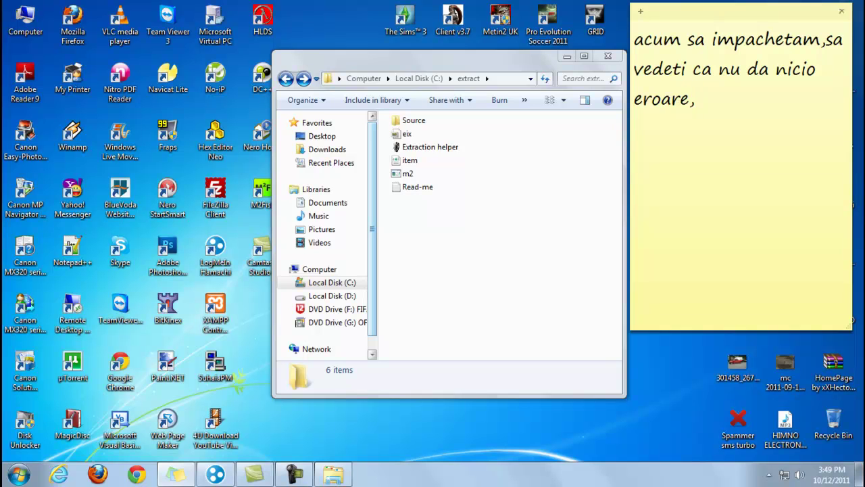
- Finish the note's sentence with "sau ..altceva !"
text(sau sa)
key(BackSpace)
key(BackSpace)
text(..altceva !)
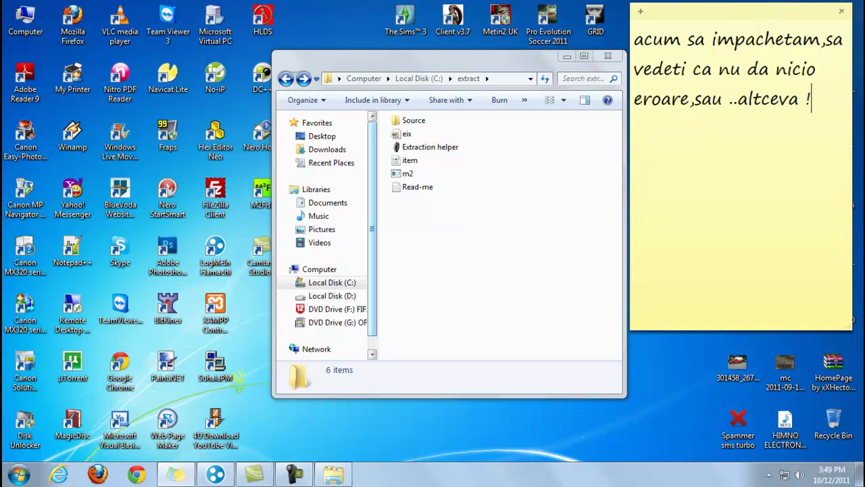
- Open a Command Prompt and enter "cd C:/" at its prompt without running it
key(super)
text(cmd)
key(Return)
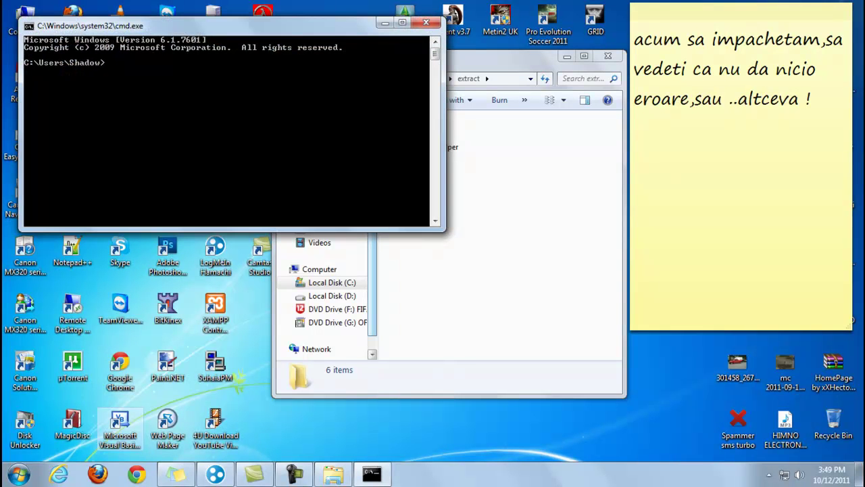
key(alt+Tab)
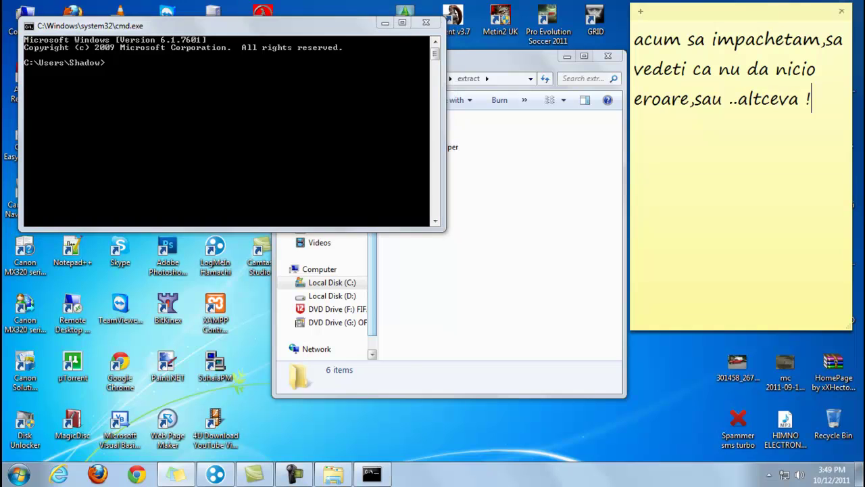
key(alt+Tab)
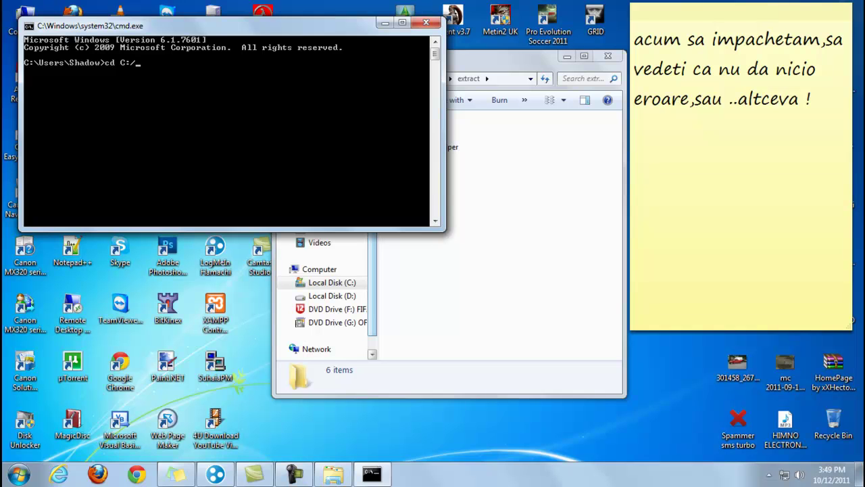
- Switch to the sticky note and replace its text with "presupun ca stiti sa descp"
drag(813, 99, 634, 40)
text(ca sa fac)
key(BackSpace)
key(BackSpace)
key(BackSpace)
key(BackSpace)
key(BackSpace)
key(BackSpace)
key(BackSpace)
key(BackSpace)
key(BackSpace)
text(pres)
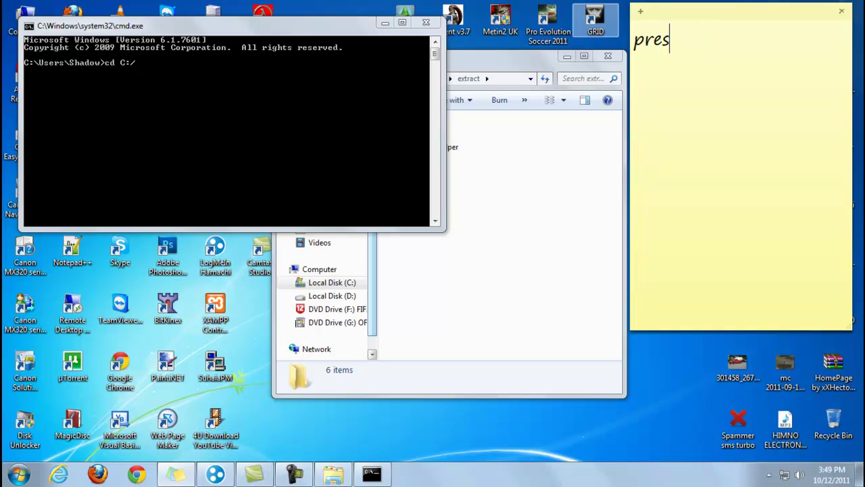
text(upun ca sti)
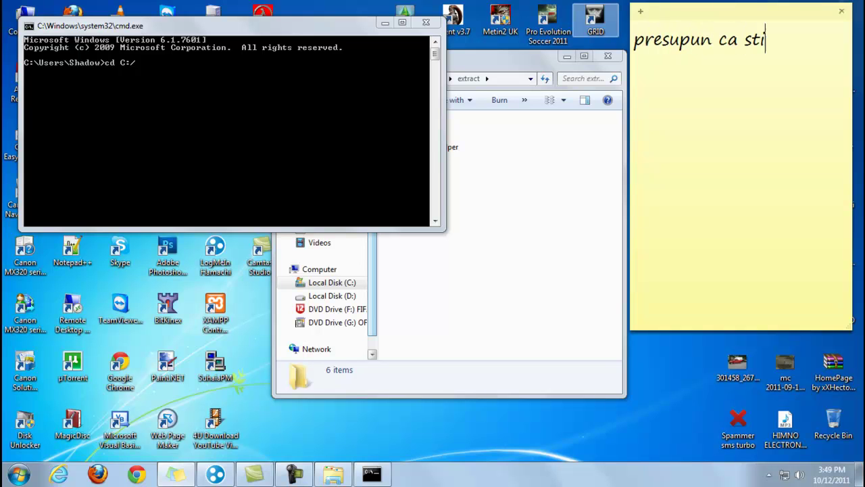
text(ti sa descp)
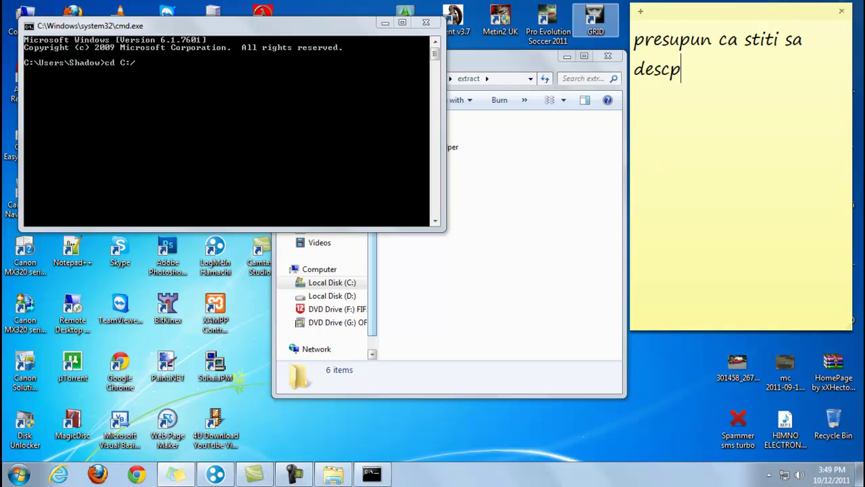
- Complete the sticky note's sentence so it reads "presupun ca stiti sa descpachetati si impachetati la loc normal ! :| cu extractor"
text(acjet)
key(BackSpace)
key(BackSpace)
key(BackSpace)
text(hj)
key(BackSpace)
text(etati si im)
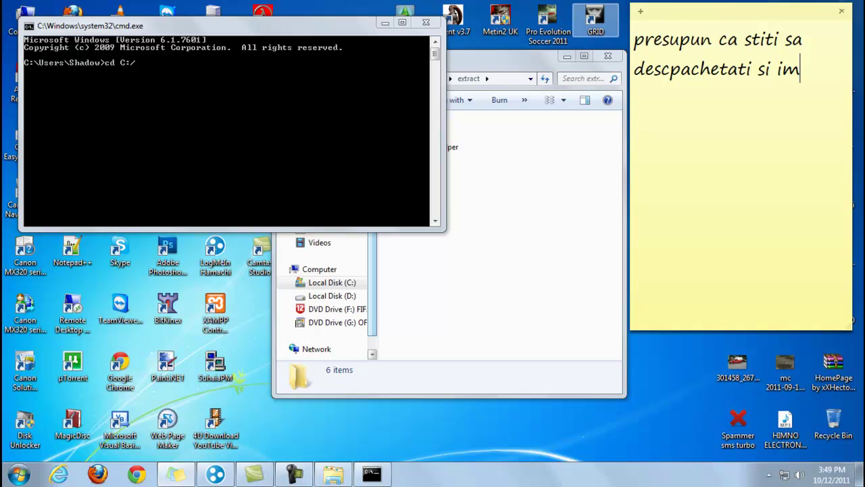
text(pachetati la loc n)
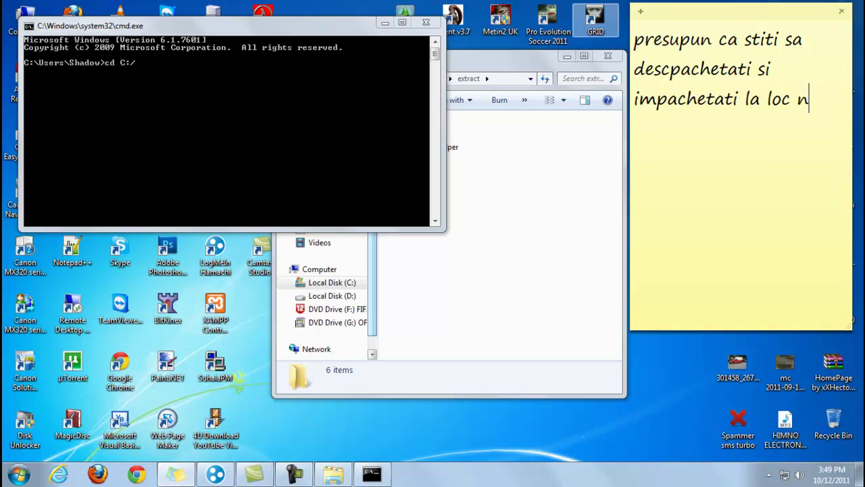
text(ormal ! :)
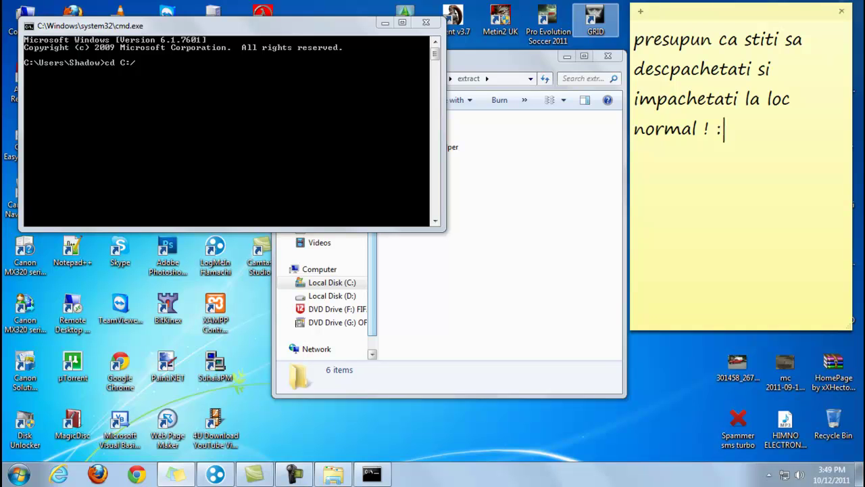
text(| cu extract)
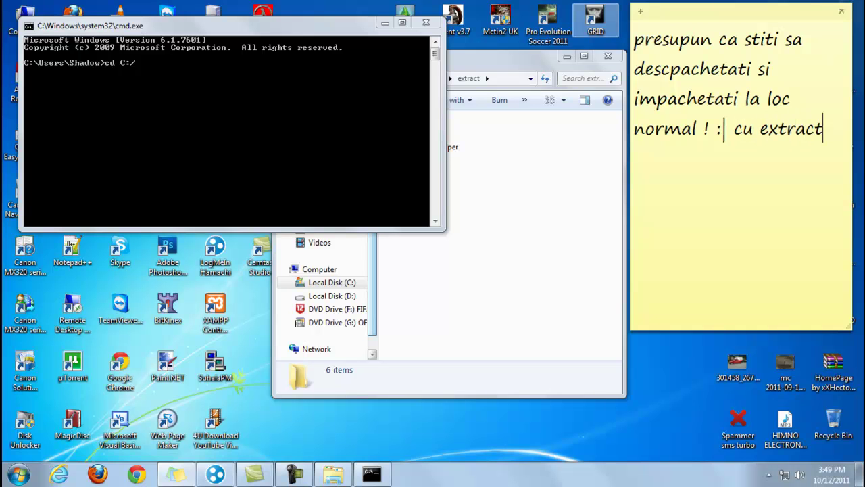
text(or)
- Add a new paragraph to the note after a blank line: "voi lasa un link de la un tutorial in post'ul meu,"
key(Return)
key(Return)
text(or  voi )
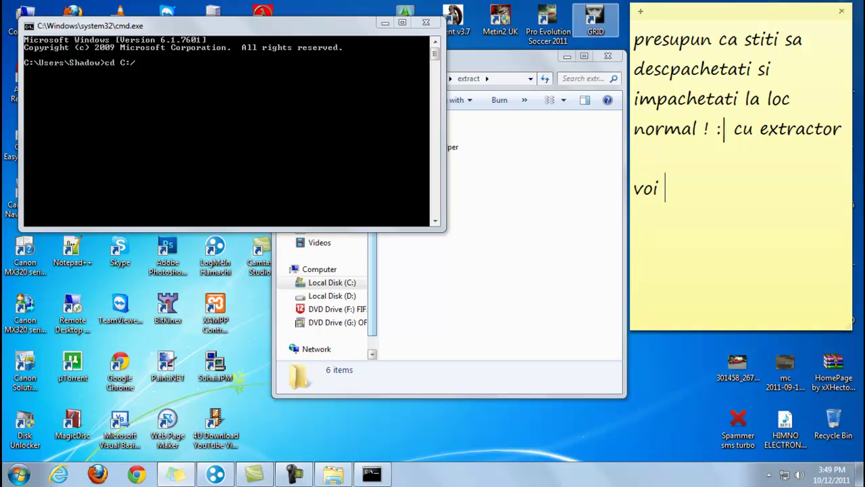
text(lasa un link de)
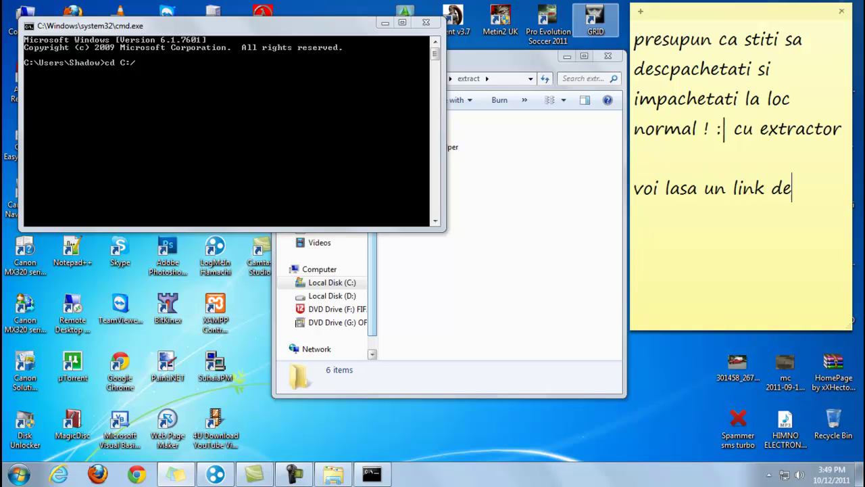
text( la un tutor)
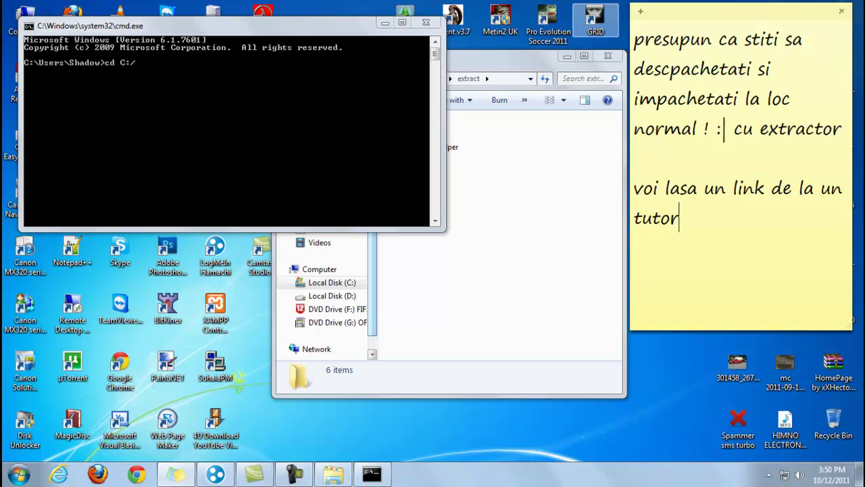
text(ial in pos)
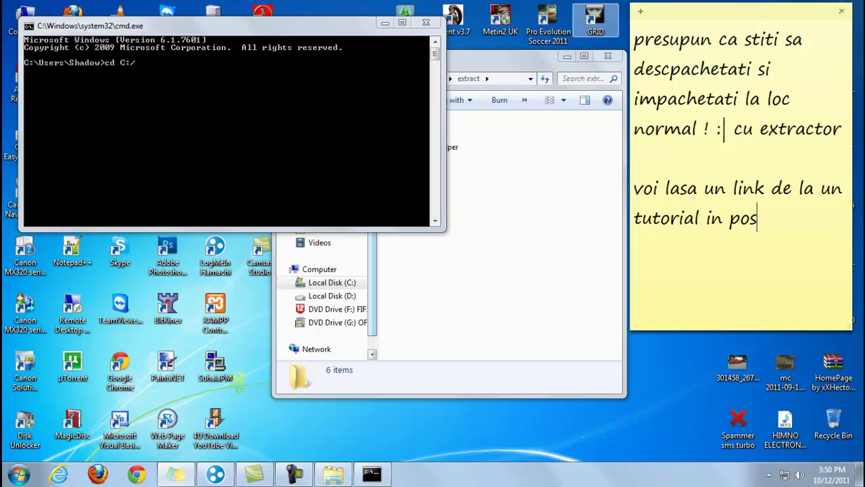
text(t'ul meu,)
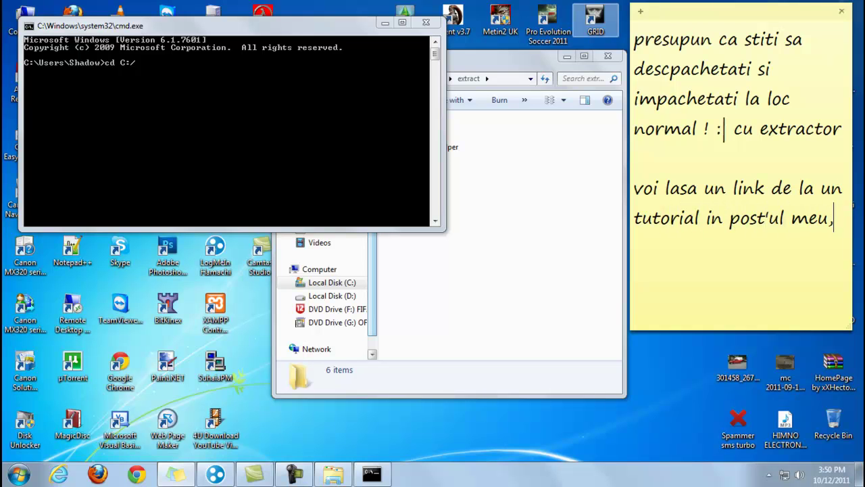
- Finish the note's second paragraph with "stati linistiti !"
text(stati linis)
key(BackSpace)
text(isttit)
key(BackSpace)
key(BackSpace)
key(BackSpace)
text(iti !)
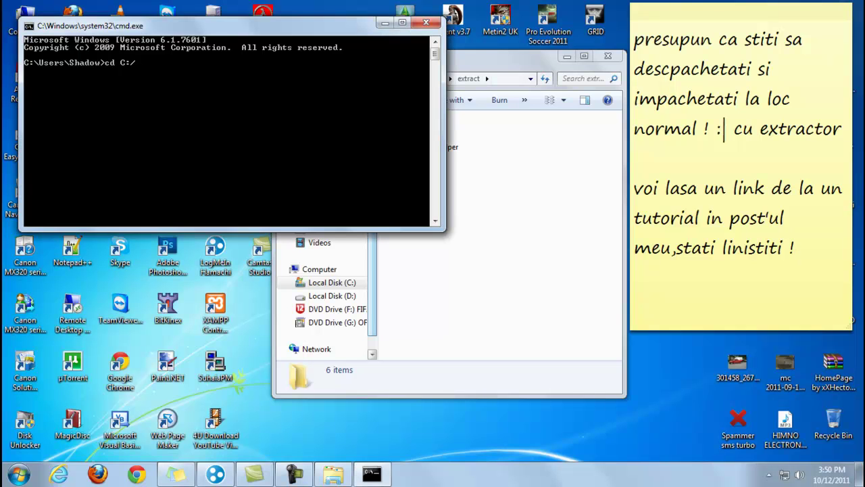
- In the Command Prompt, complete and run "cd C:/extract", and run "m2 item.xml" to pack the item files
text(t)
key(Return)
text(m2 item)
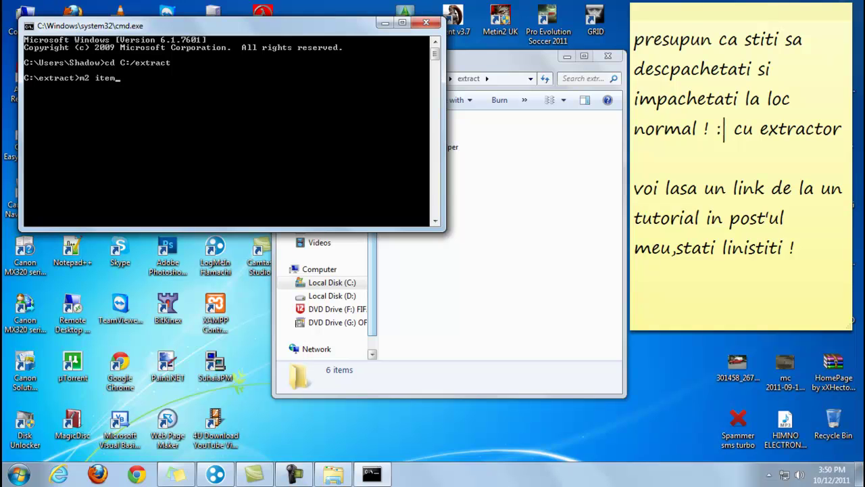
text(.xml)
key(Return)
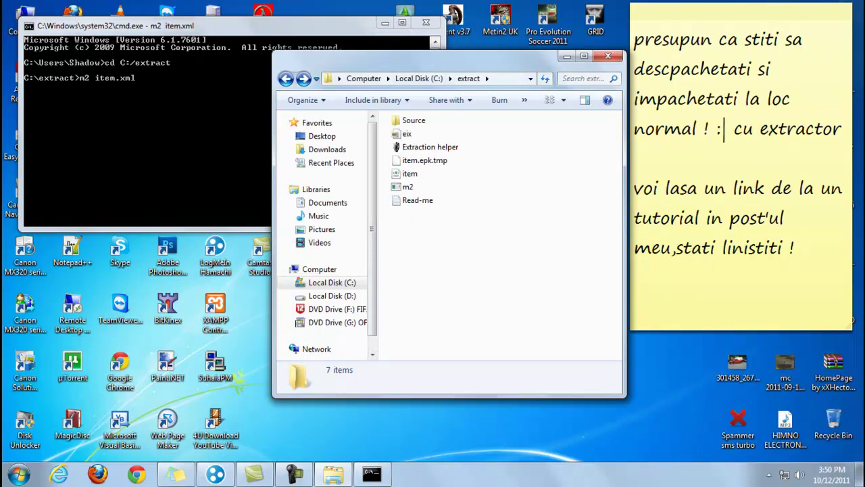
- Check the extract folder for the packed item files and close the Command Prompt
click(548, 55)
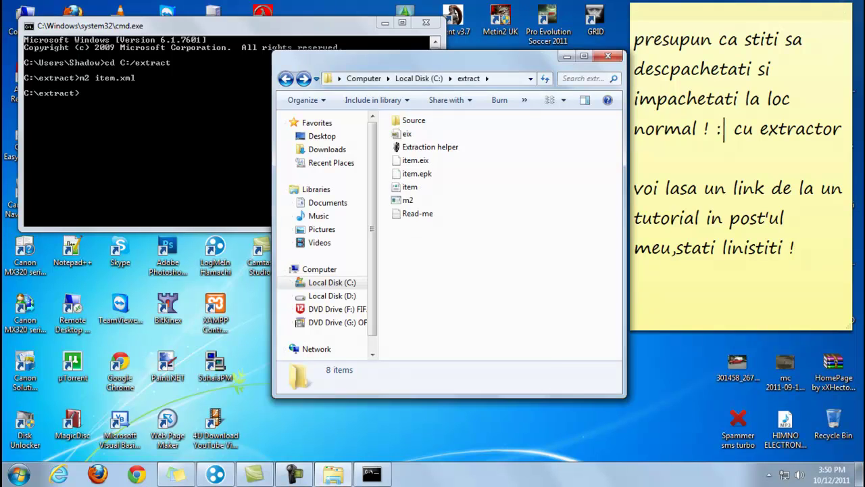
click(371, 474)
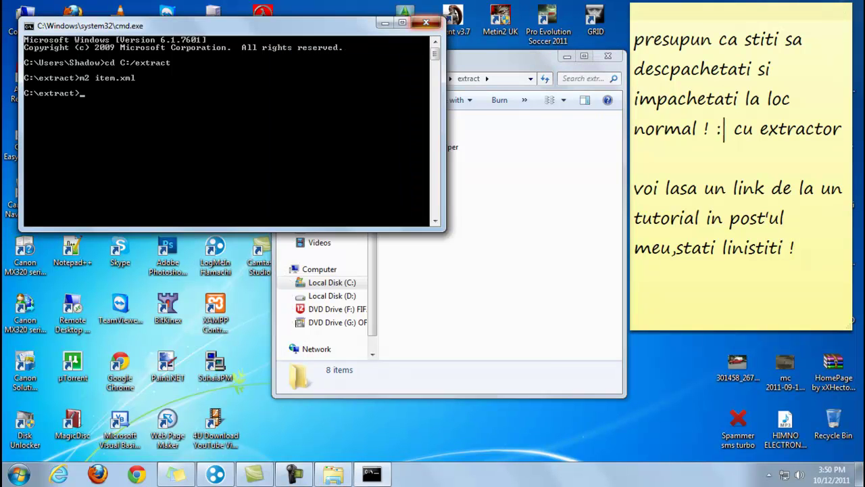
click(425, 22)
- Replace all of the sticky note's text with "gata cu impachetarea :)"
click(795, 247)
key(ctrl+a)
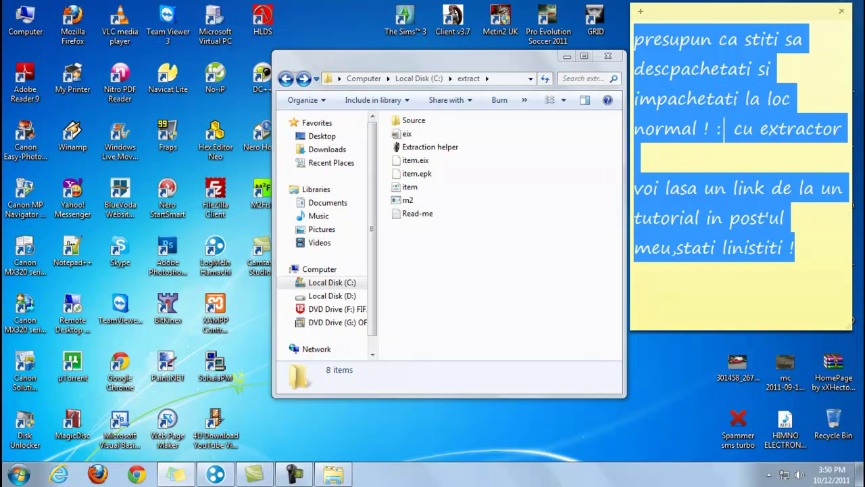
text(gata cu i)
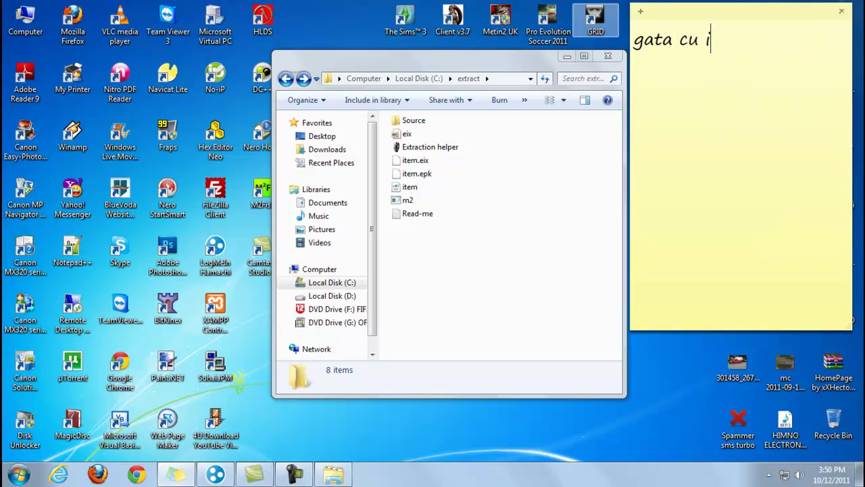
text(mpachetarea :))
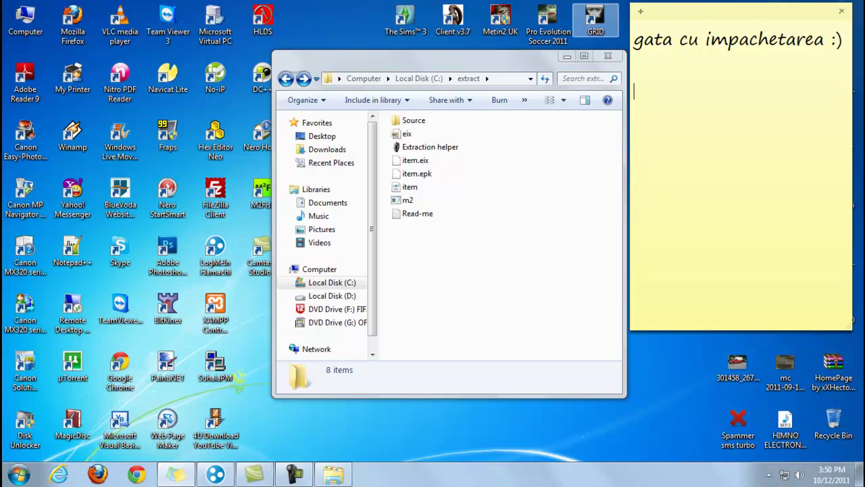
key(Return)
key(Return)
text(acest tutorial este fac)
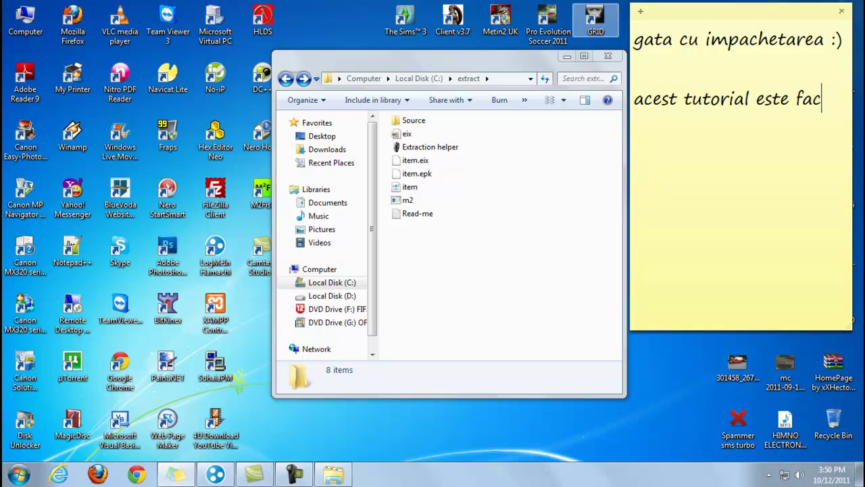
text(ut in speci)
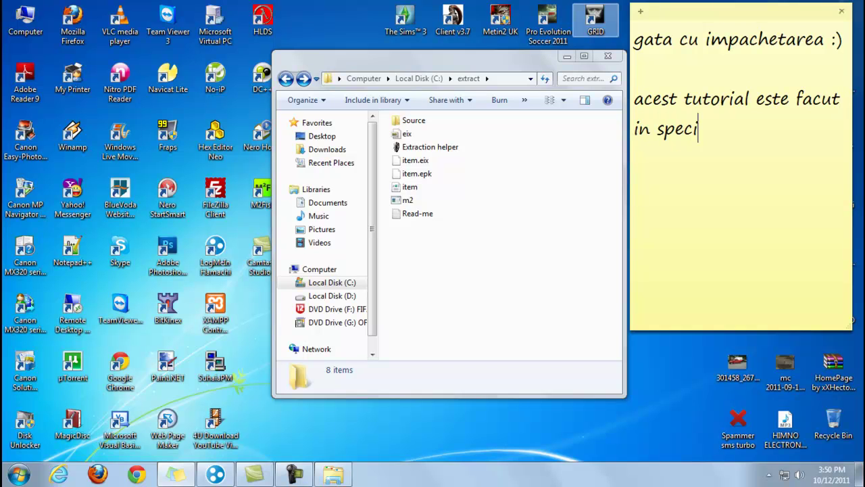
text(al pentru :)
key(Return)
text(w)
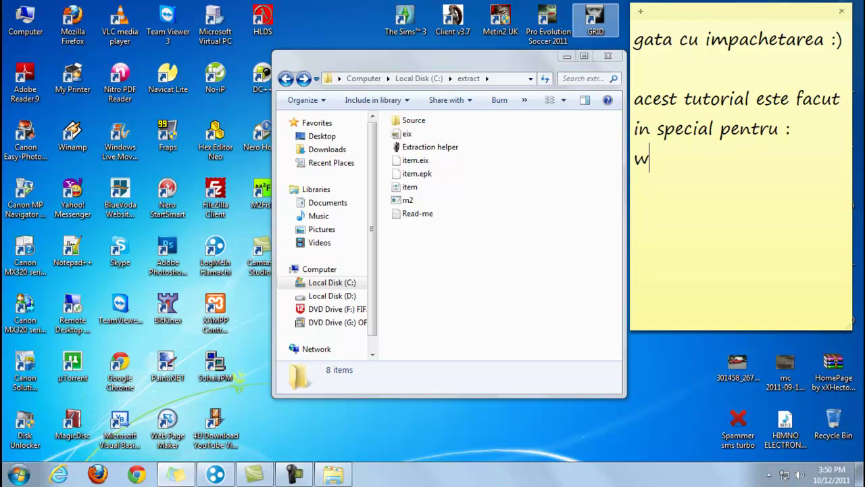
text(ww.suha1a.tk)
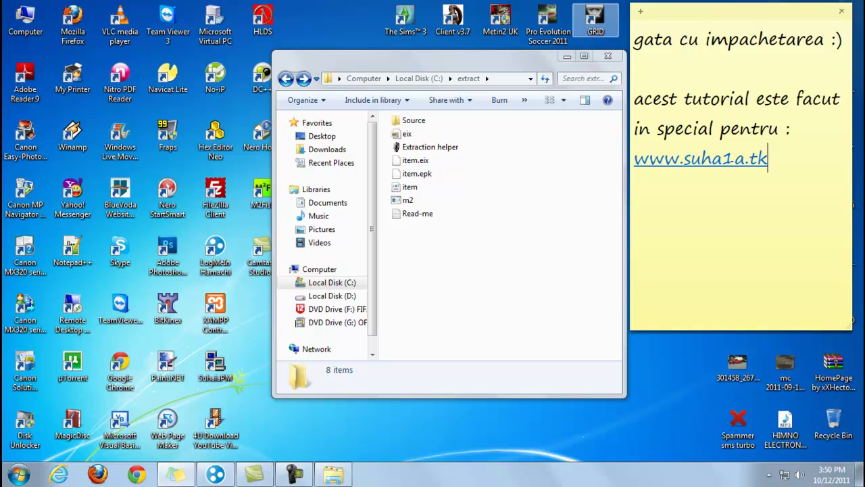
key(Return)
text(dar si pentru :)
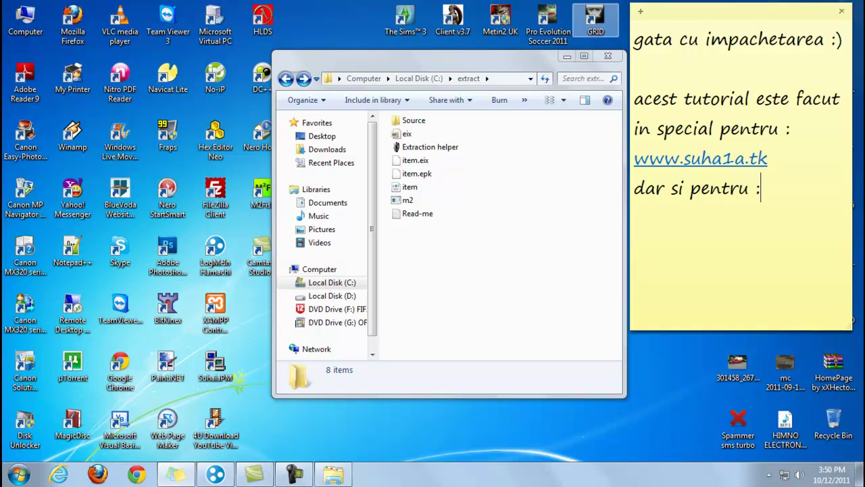
key(Return)
text(www.4met)
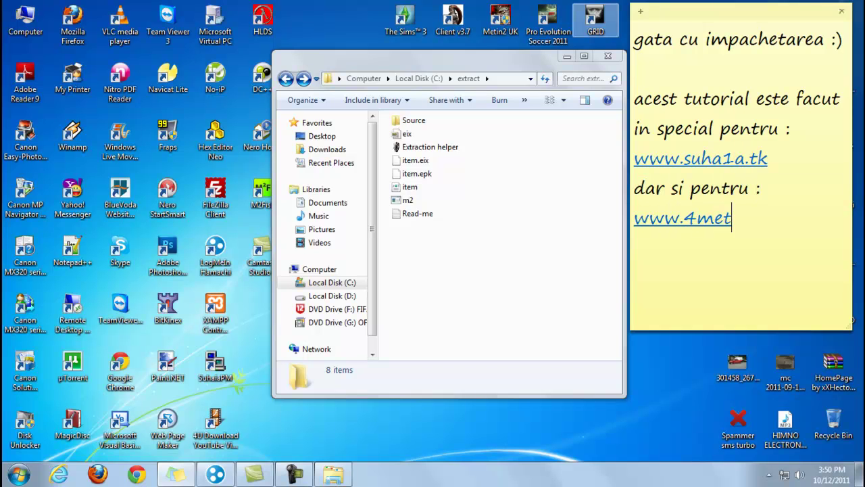
text(in.ro ;X)
key(Up)
key(Up)
text(;X)
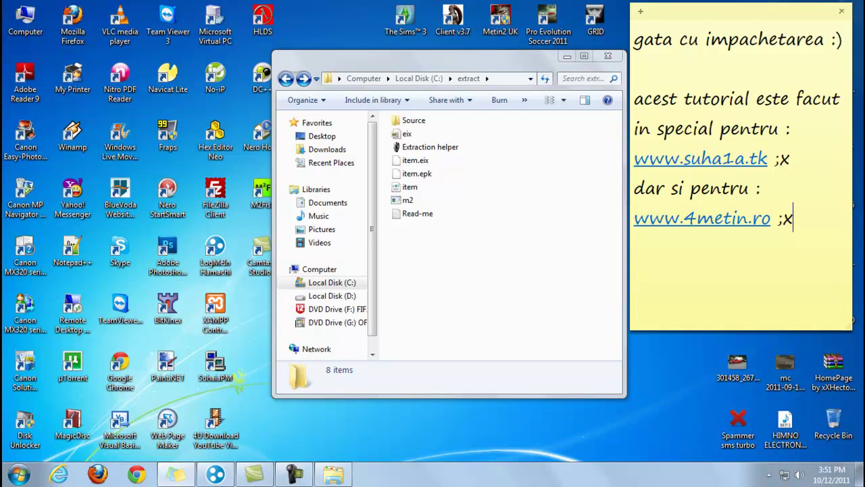
- Add the farewell "o zi buna ;)" a few lines below the links in the note
text(oz)
key(BackSpace)
text(zi buna ;))
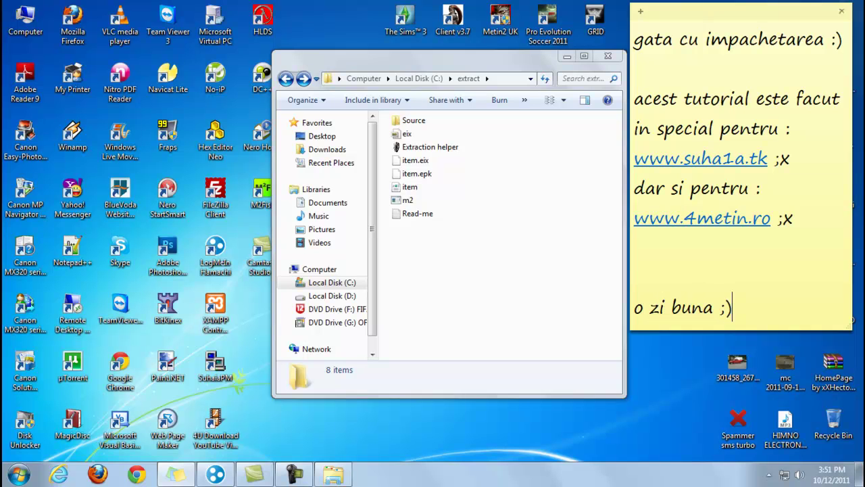
- Add the closing lines "aaa" and "si nu uitati,dati un thx dak v-am ajutat cu ceva !" to the note
key(Return)
text(aaa)
key(Return)
text(si nu u)
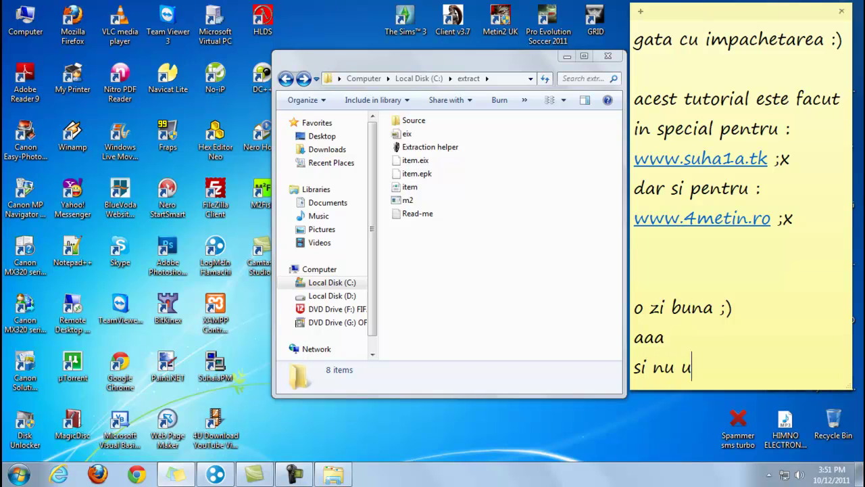
text(itati,dati u)
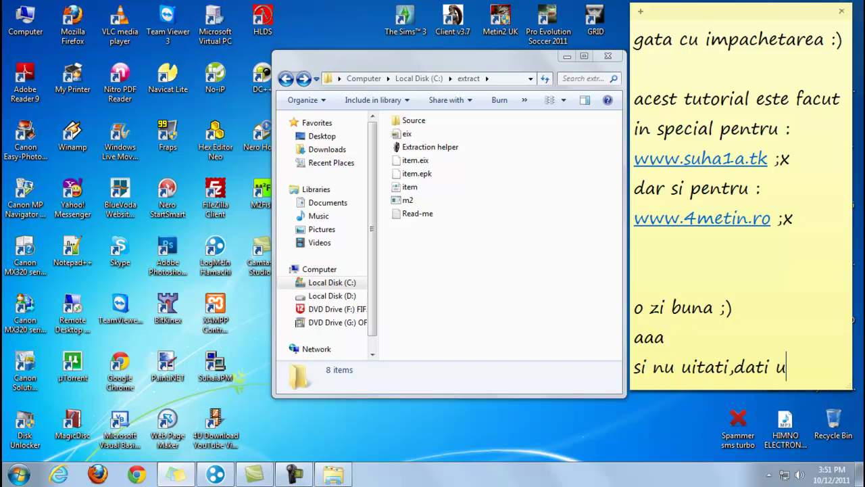
text(n thx dak)
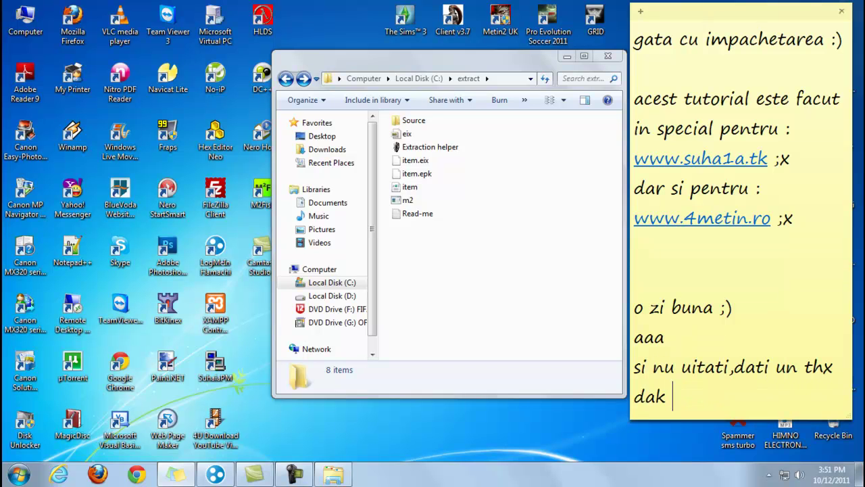
text( v-am aju)
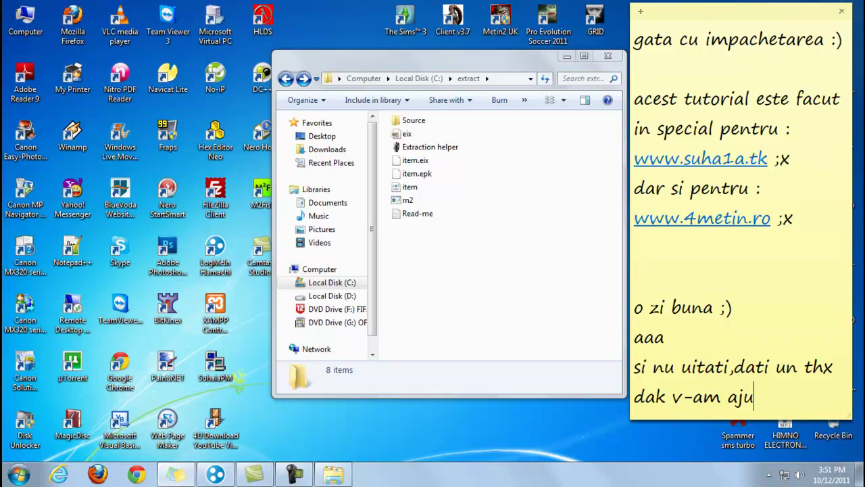
text(tat cu ceva !)
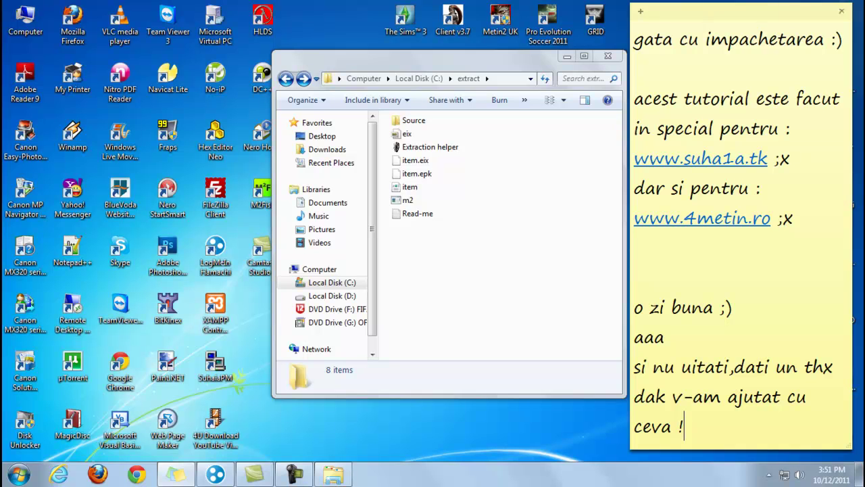
click(294, 473)
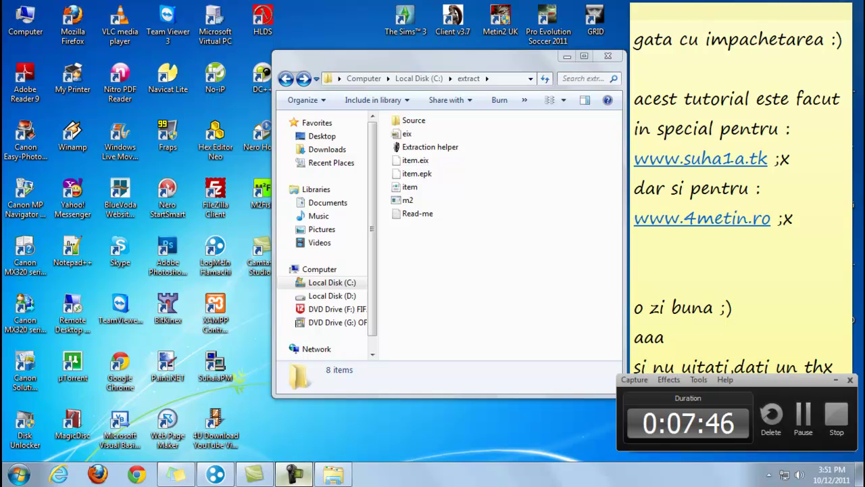